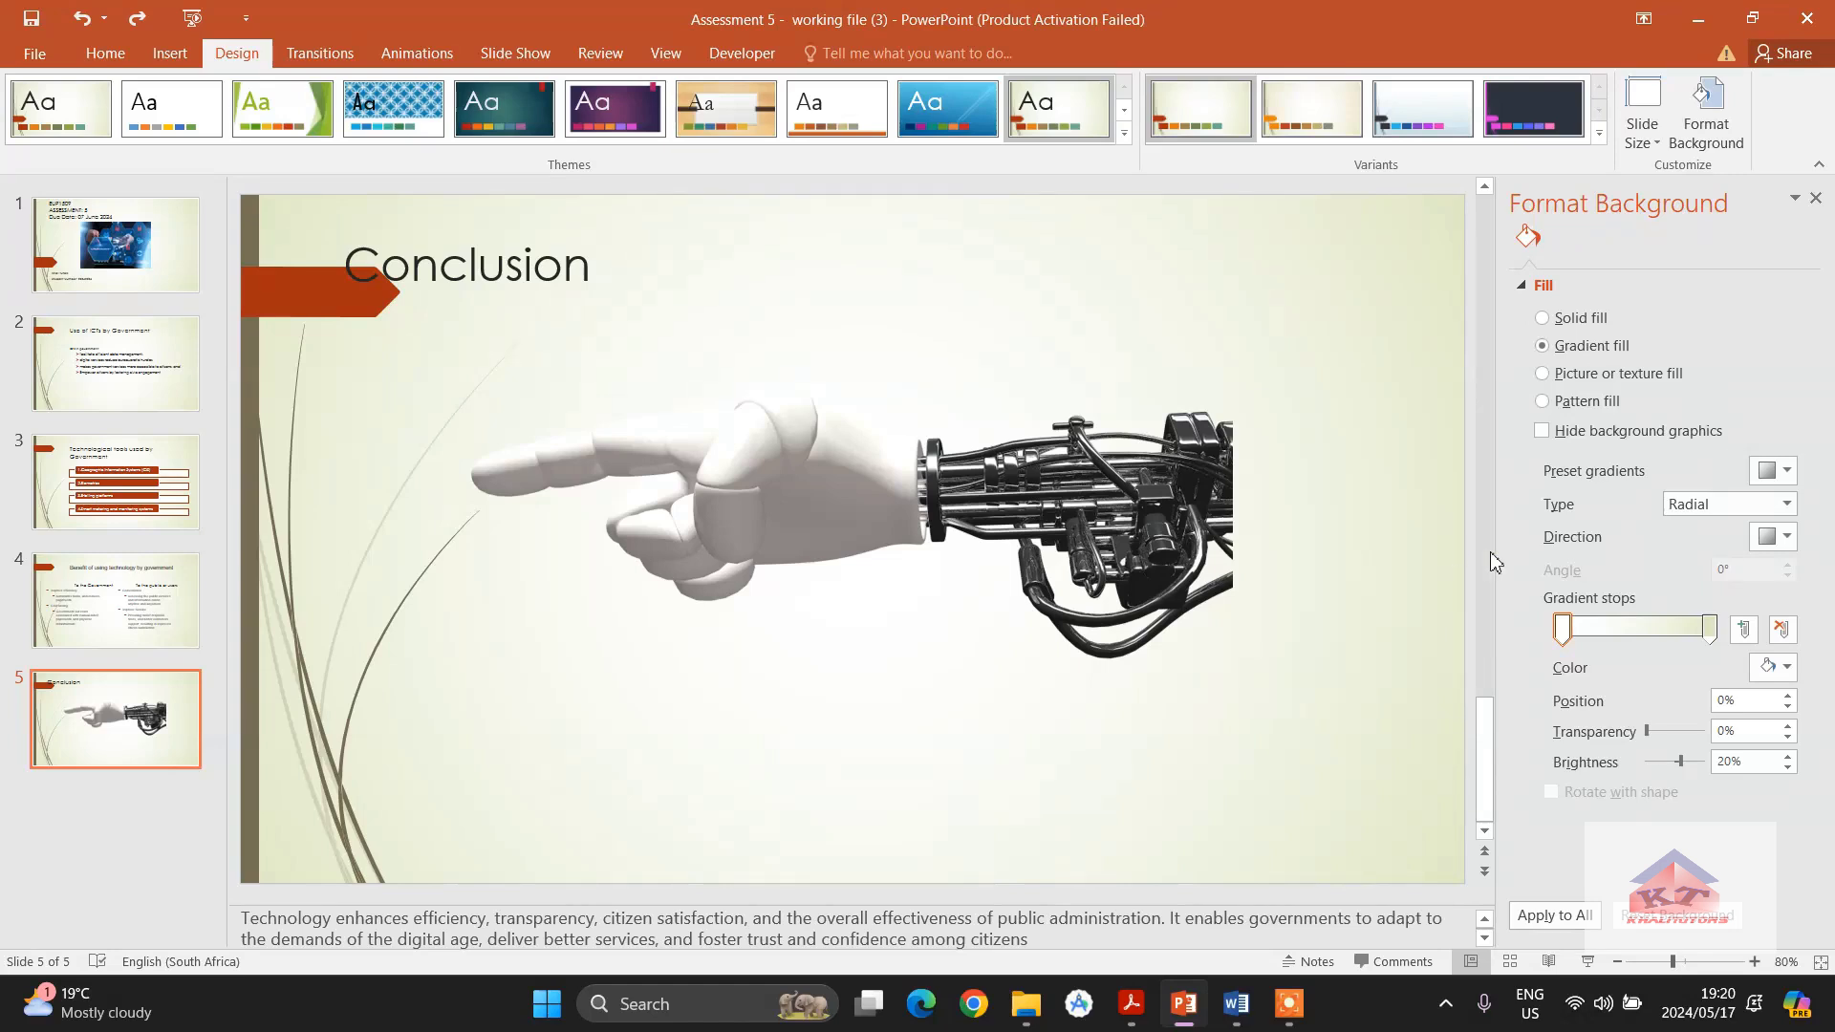
Select the 'Conclusion' title on slide 5 to bring up its Format Shape options.
{"action": "left_click", "coordinate": [474, 278]}
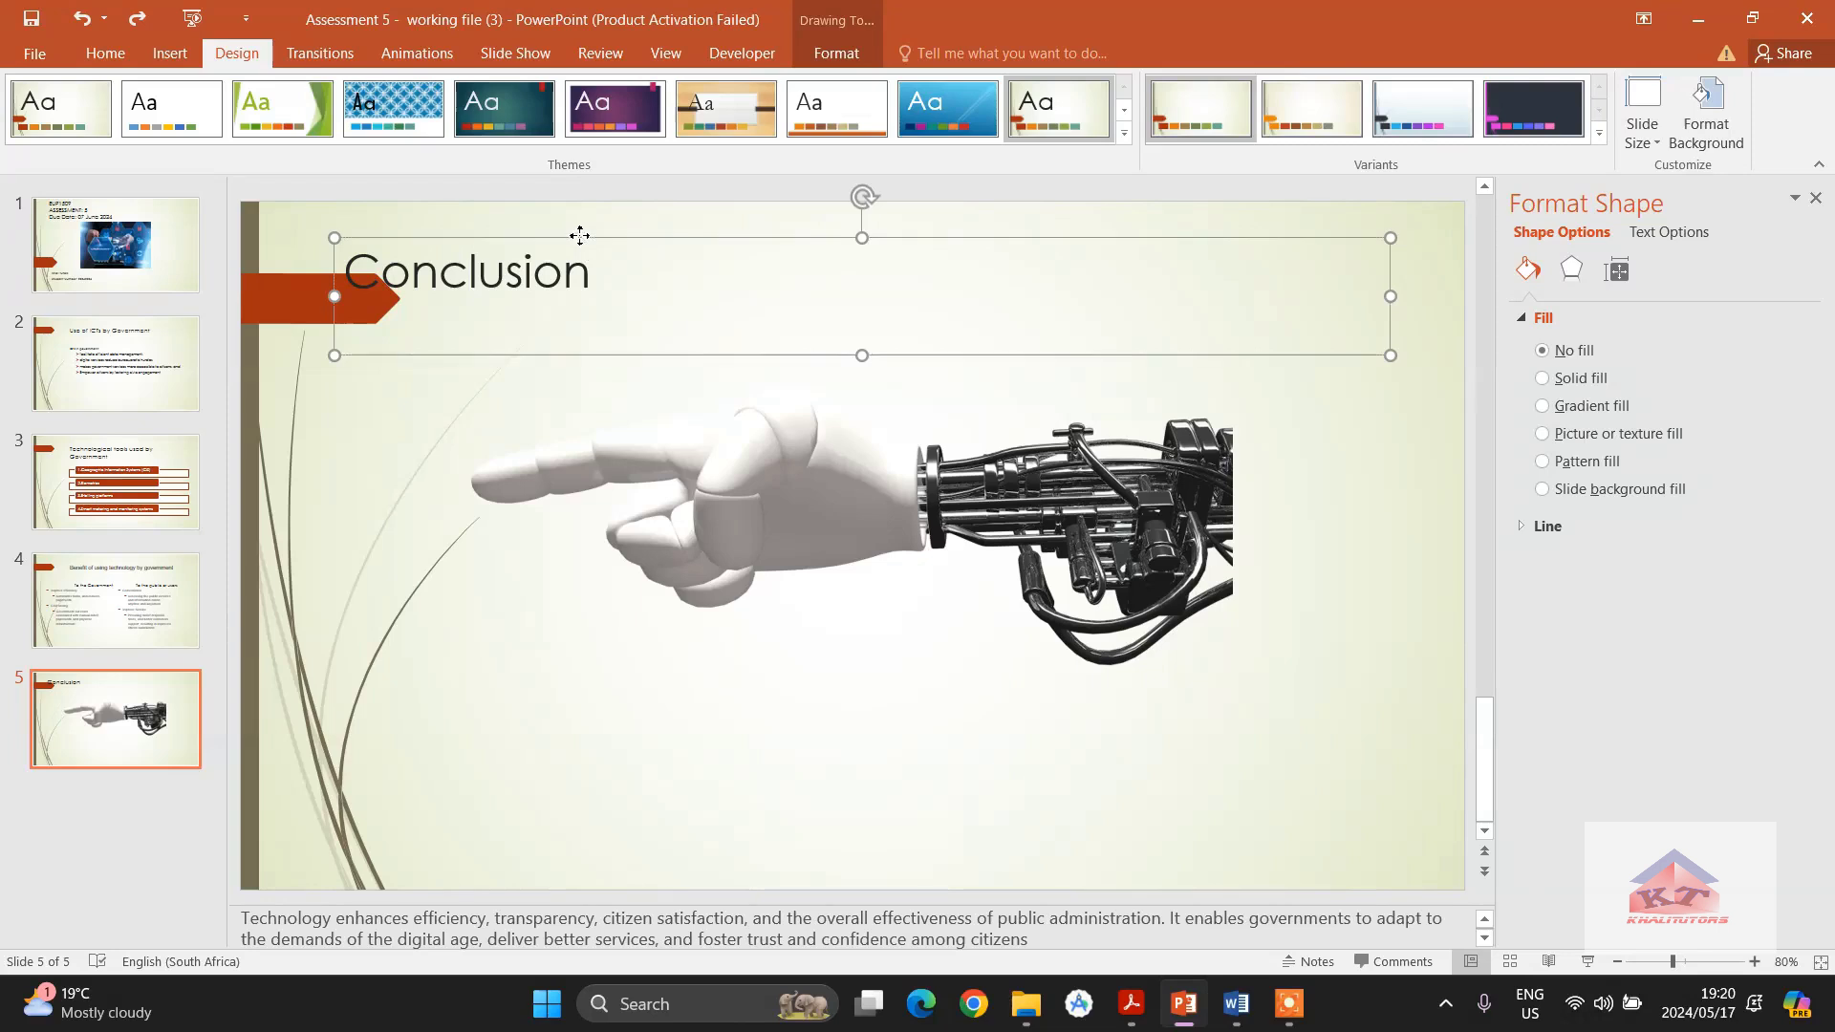
Move the Conclusion title right, clear of the red arrow, and make its box narrower and shorter.
{"action": "left_click_drag", "start_coordinate": [581, 245], "coordinate": [659, 256]}
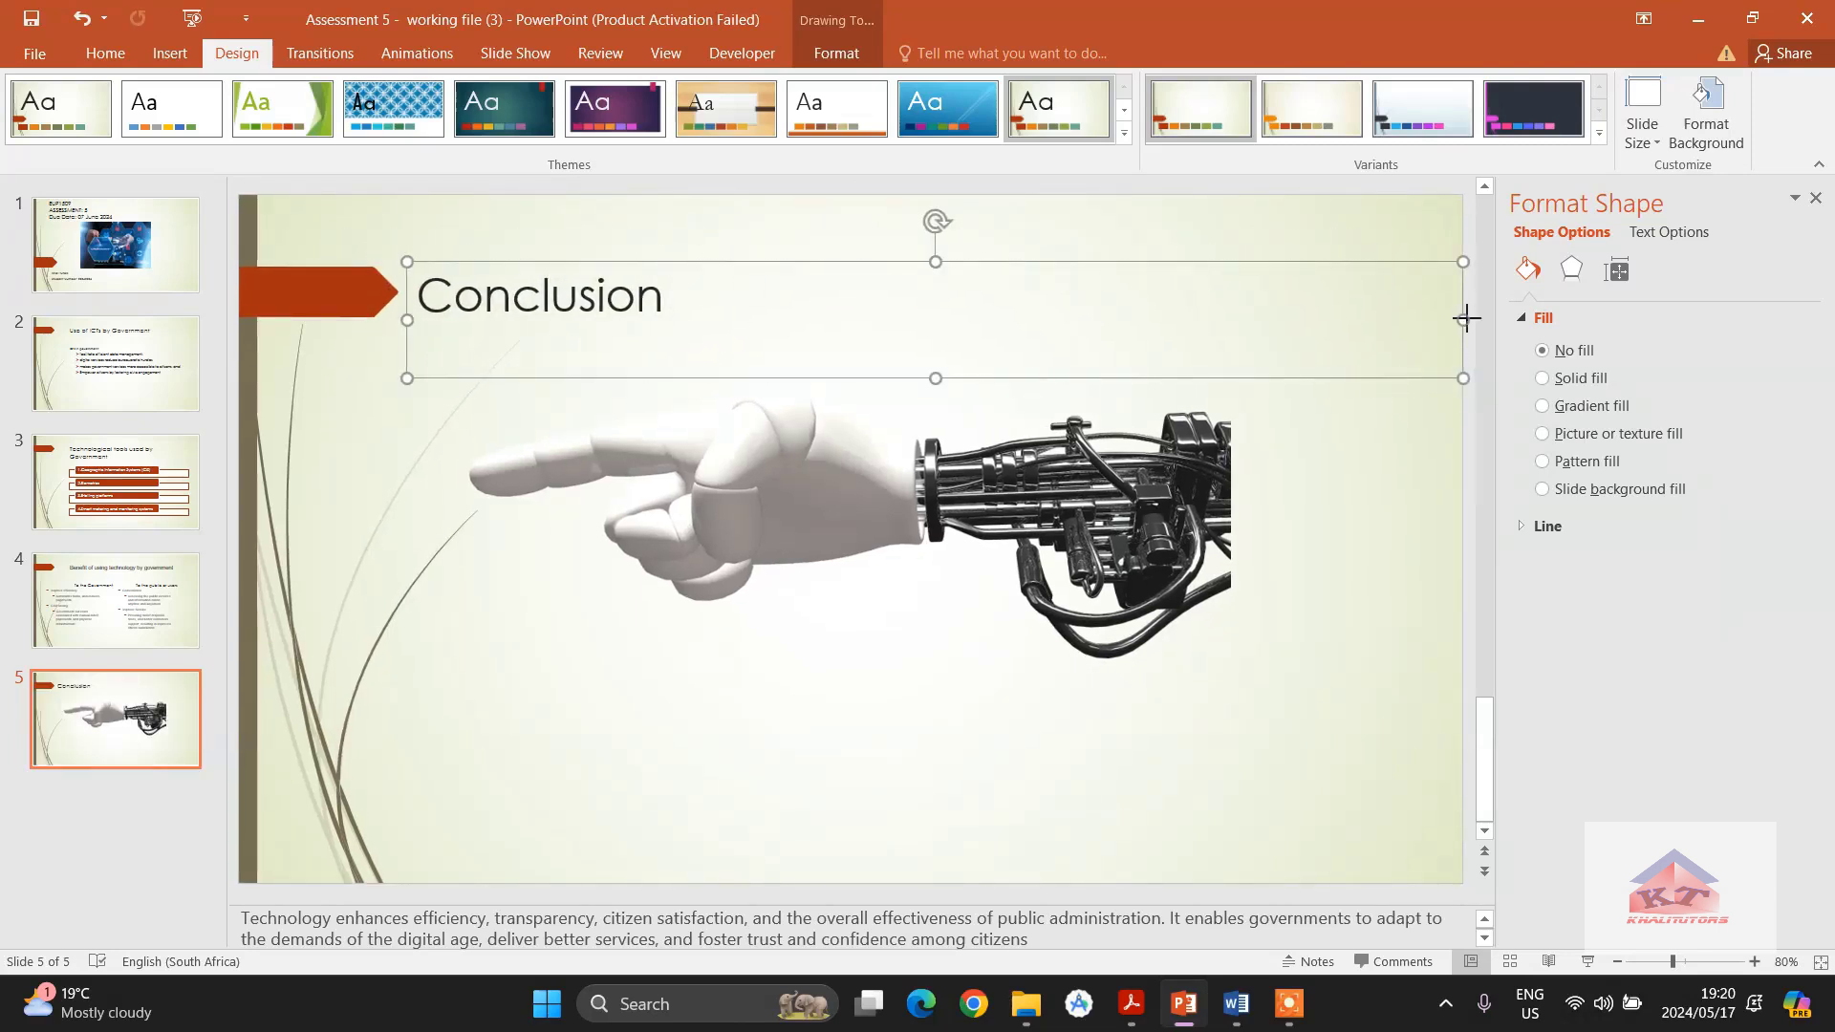
{"action": "left_click_drag", "start_coordinate": [1467, 318], "coordinate": [1396, 318]}
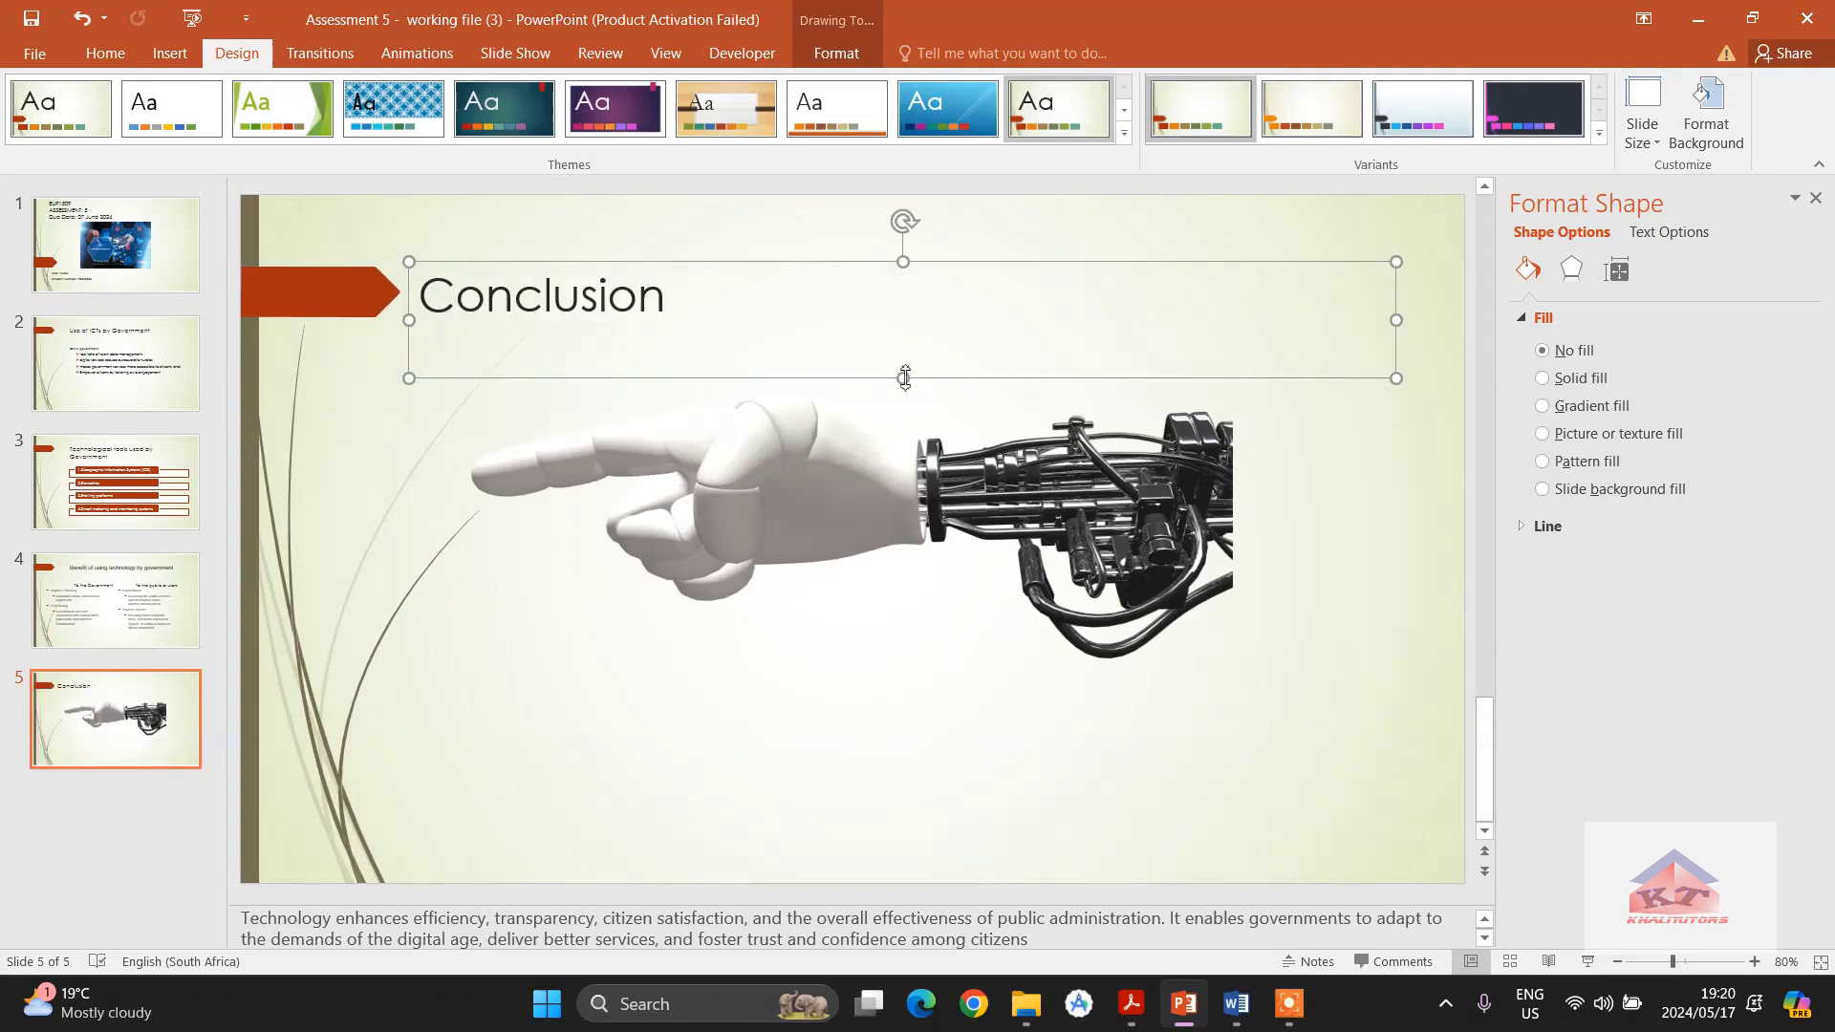
{"action": "left_click_drag", "start_coordinate": [904, 376], "coordinate": [904, 330]}
{"action": "left_click", "coordinate": [1421, 611]}
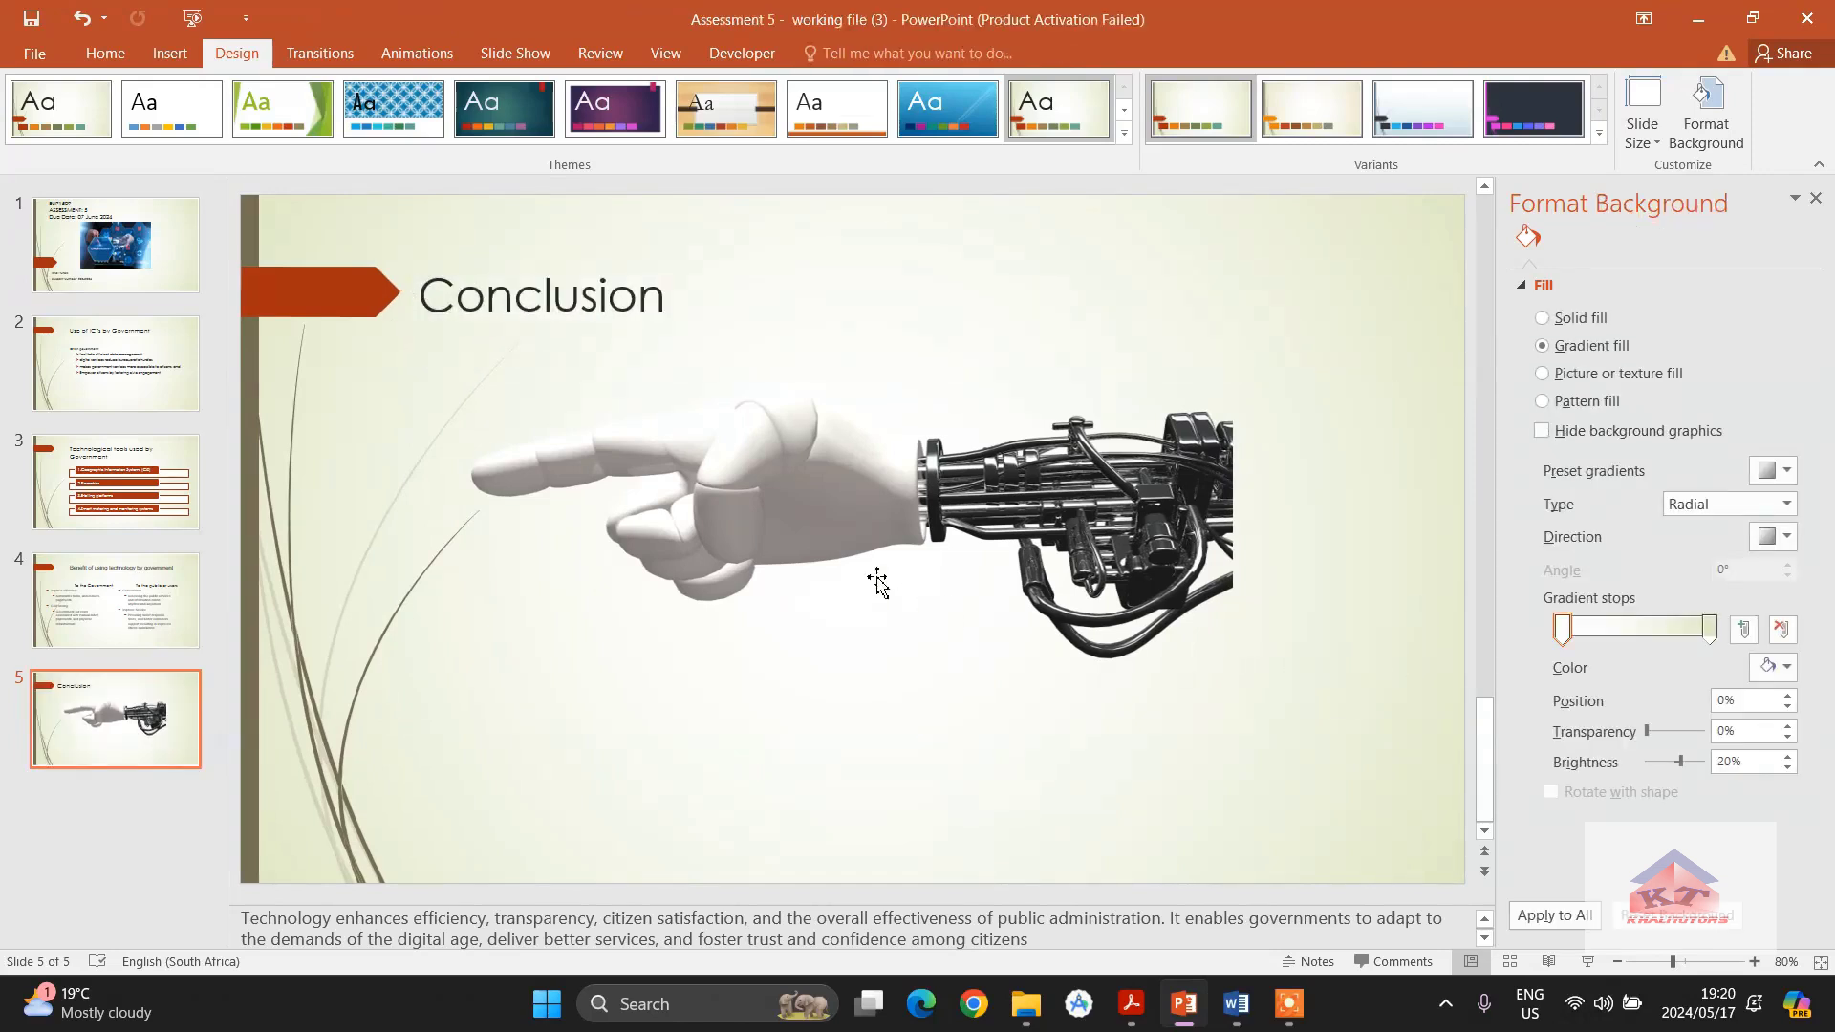
Switch to the Word instructions to read tasks 9–11 on the wisp theme and header and footer.
{"action": "left_click", "coordinate": [1237, 1005]}
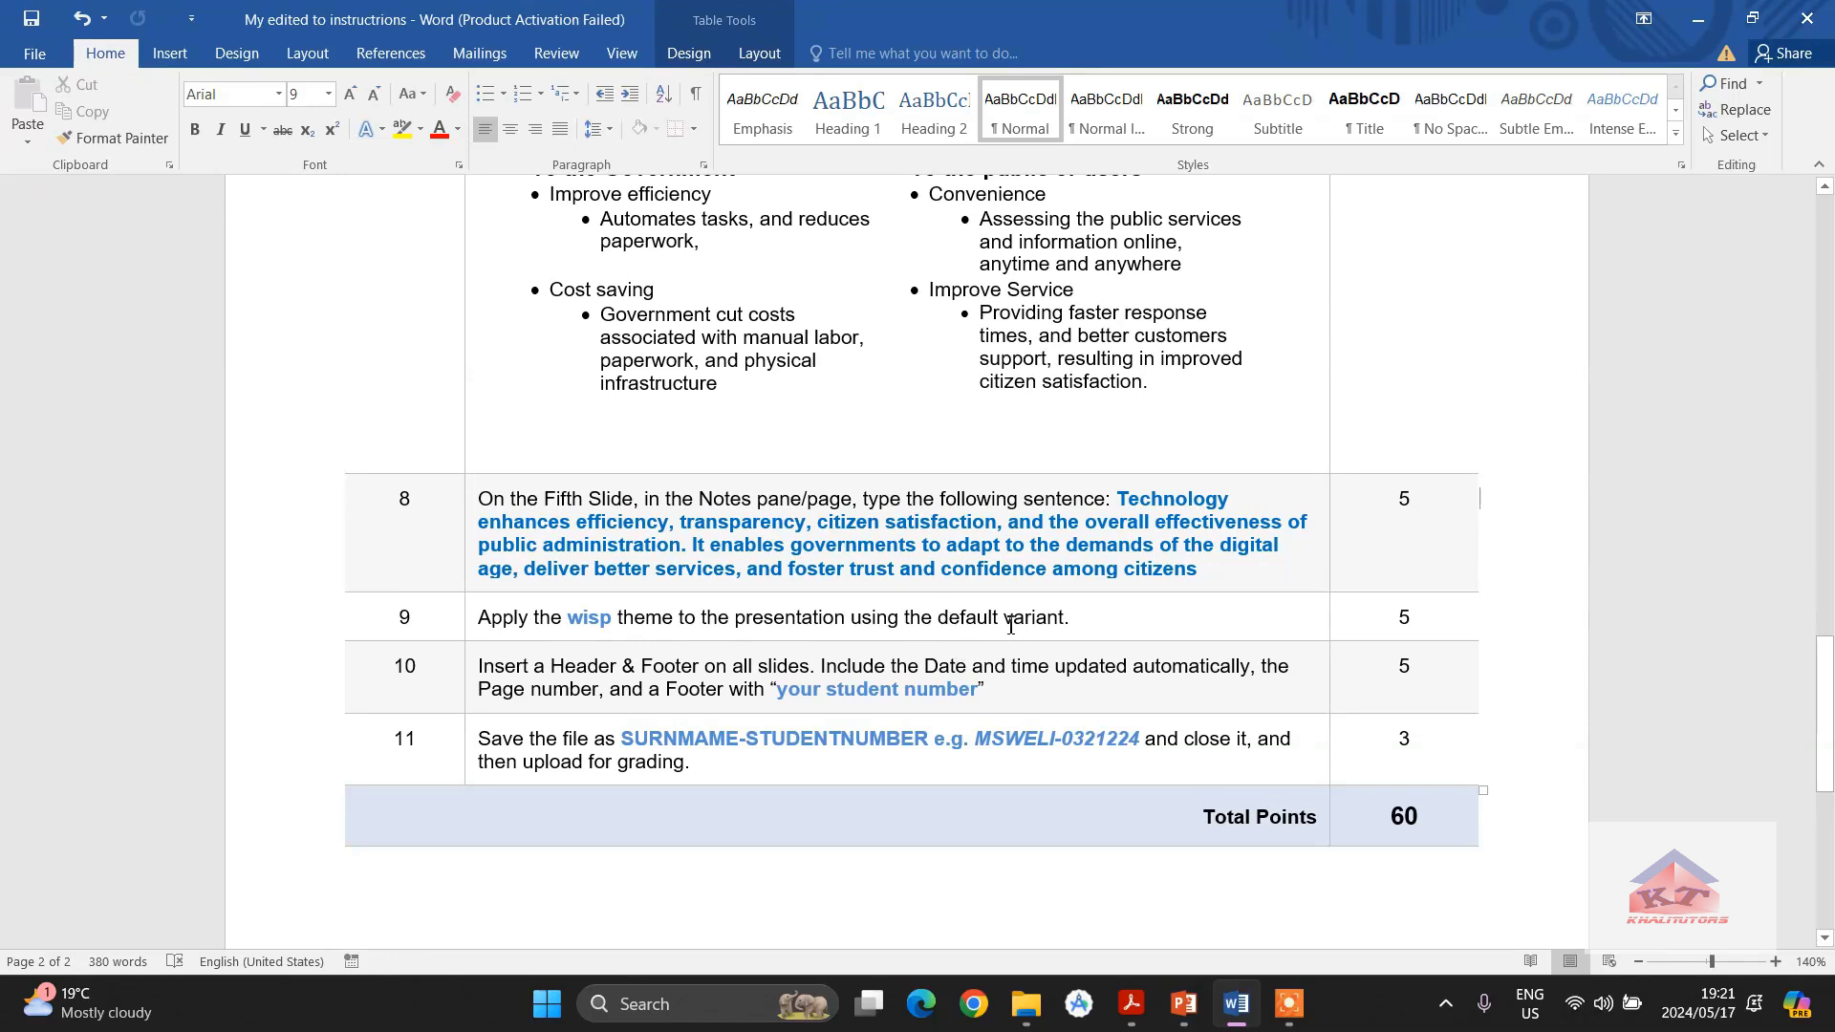
Back in PowerPoint, open the Header and Footer dialog from the Insert ribbon.
{"action": "left_click", "coordinate": [1185, 1003]}
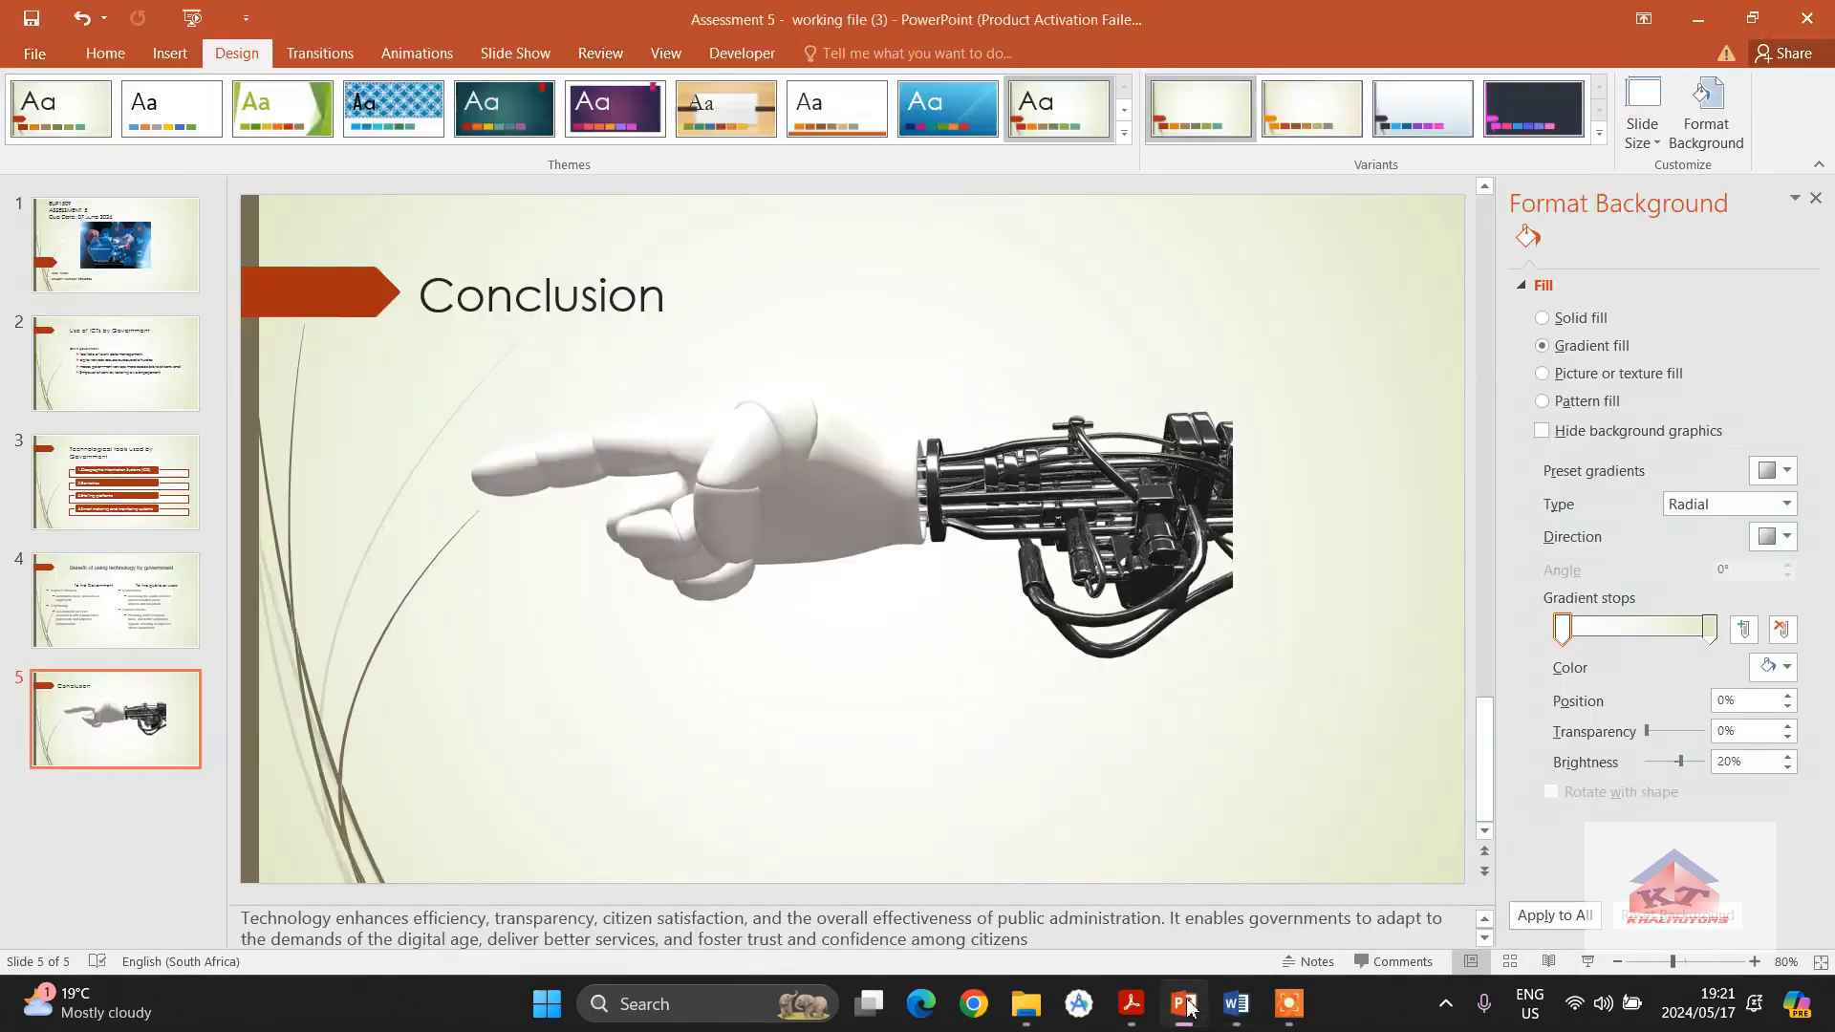
{"action": "left_click", "coordinate": [170, 54]}
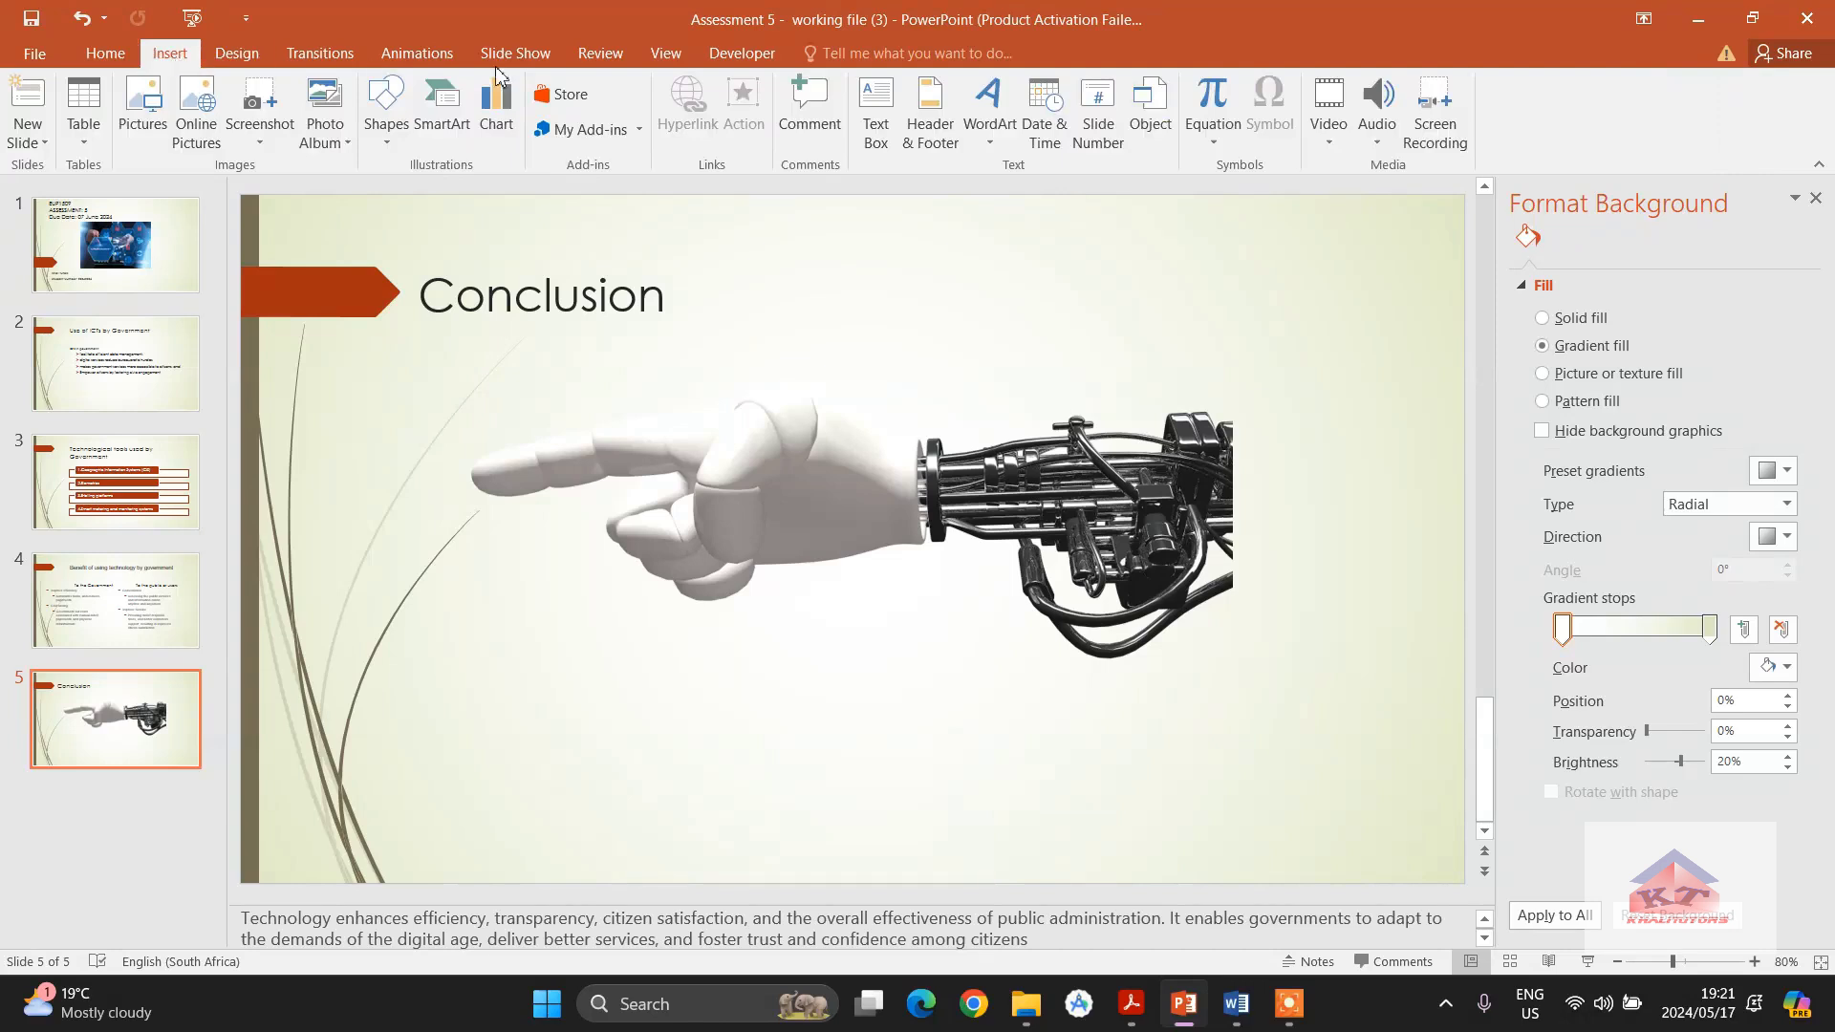
{"action": "left_click", "coordinate": [932, 123]}
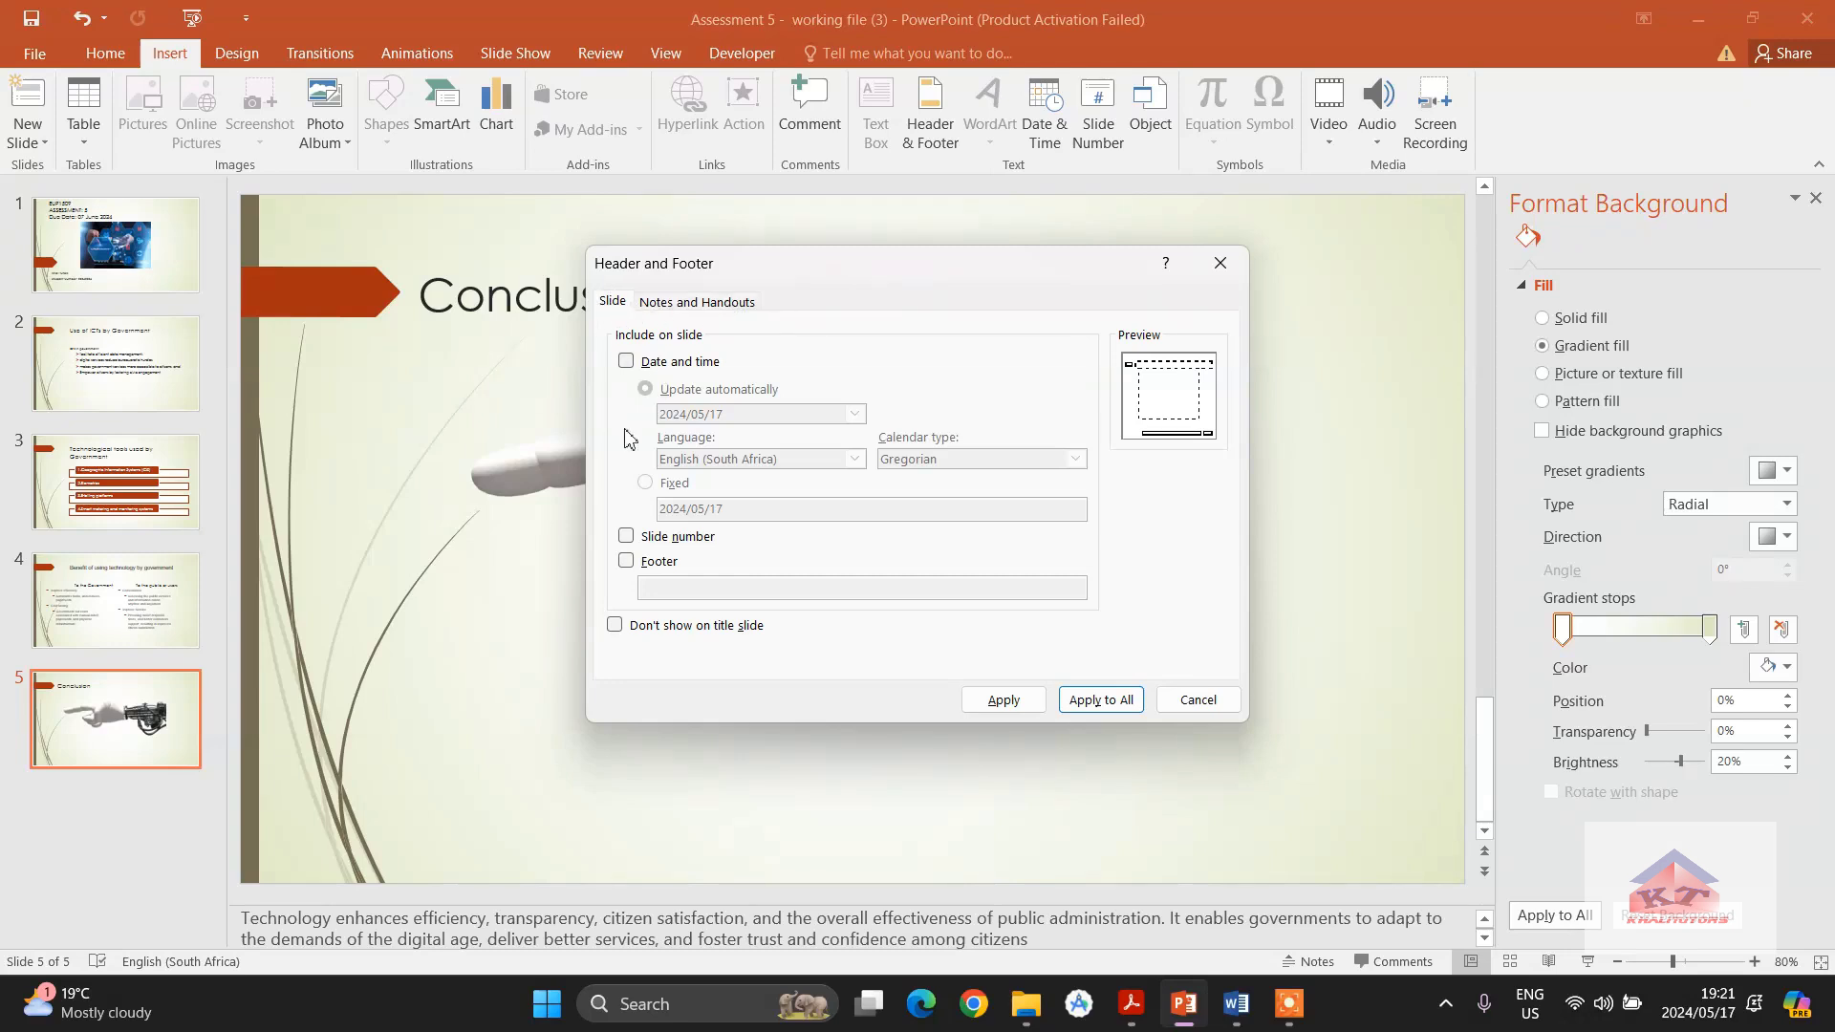
Turn on an automatically updating date and time and slide numbers, rechecking the Word instructions.
{"action": "left_click", "coordinate": [626, 363]}
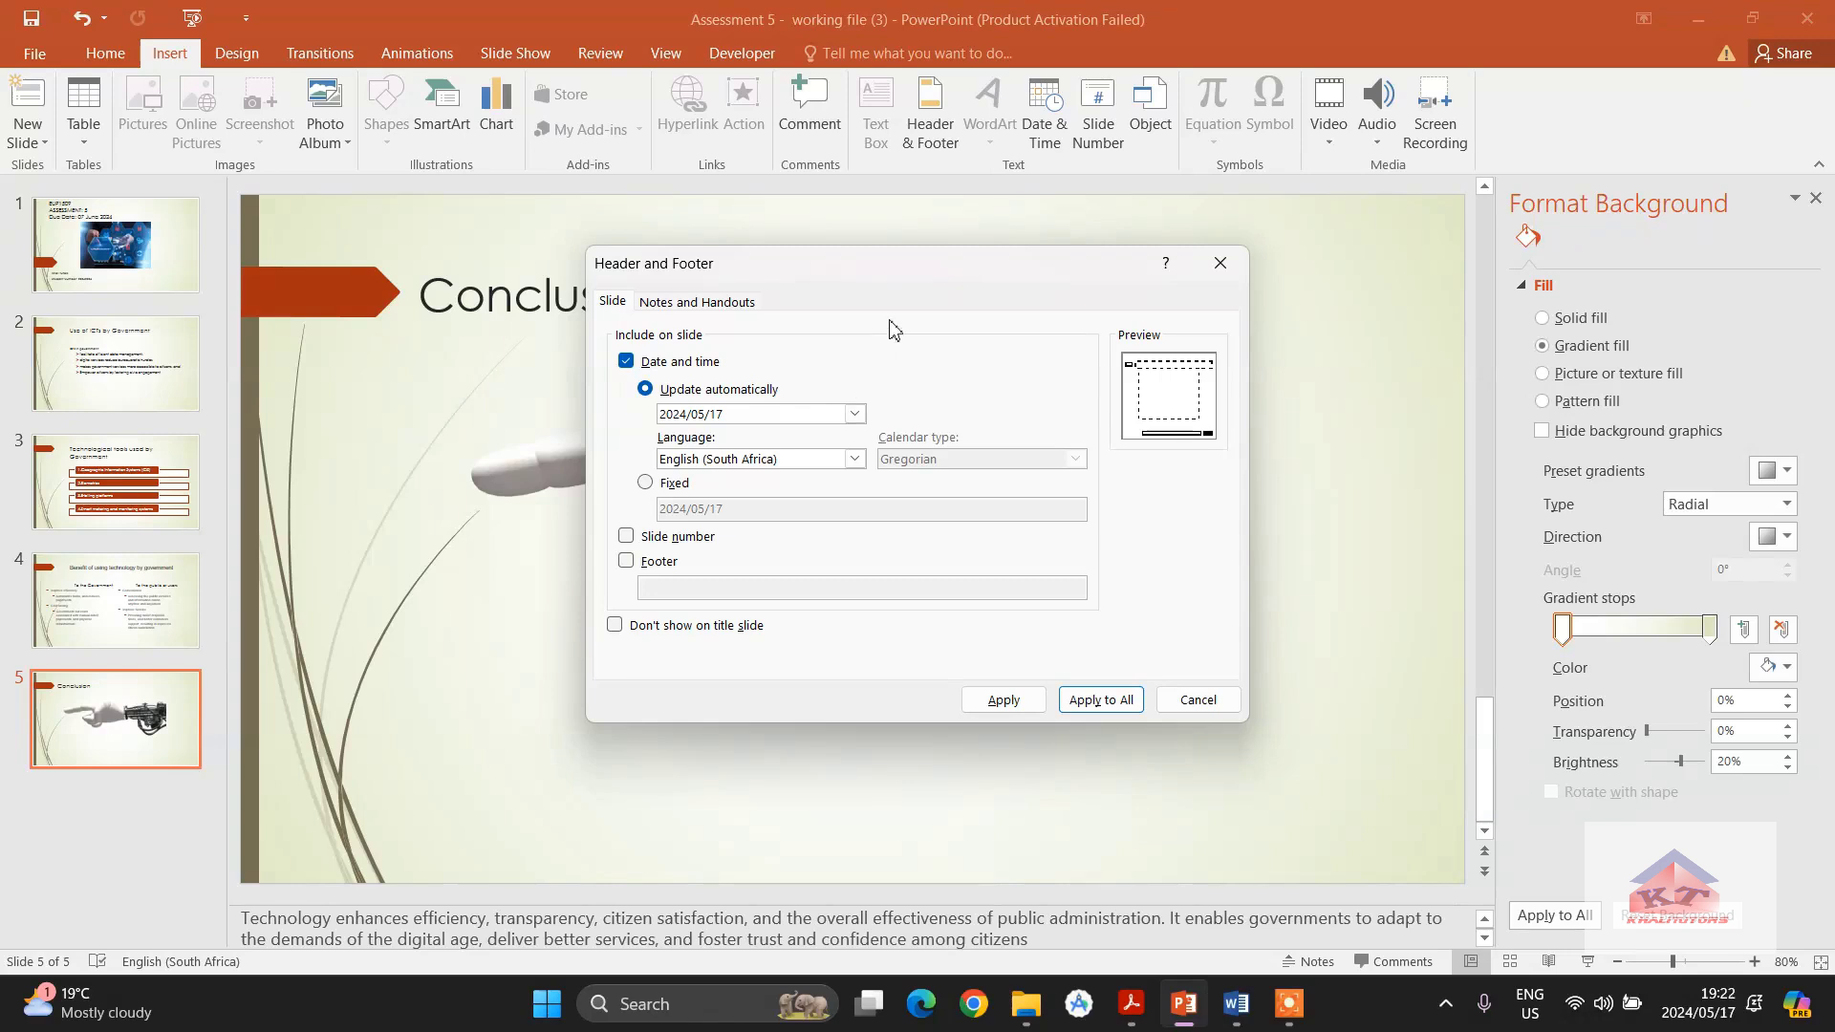
{"action": "left_click", "coordinate": [626, 536]}
{"action": "left_click", "coordinate": [1235, 1003]}
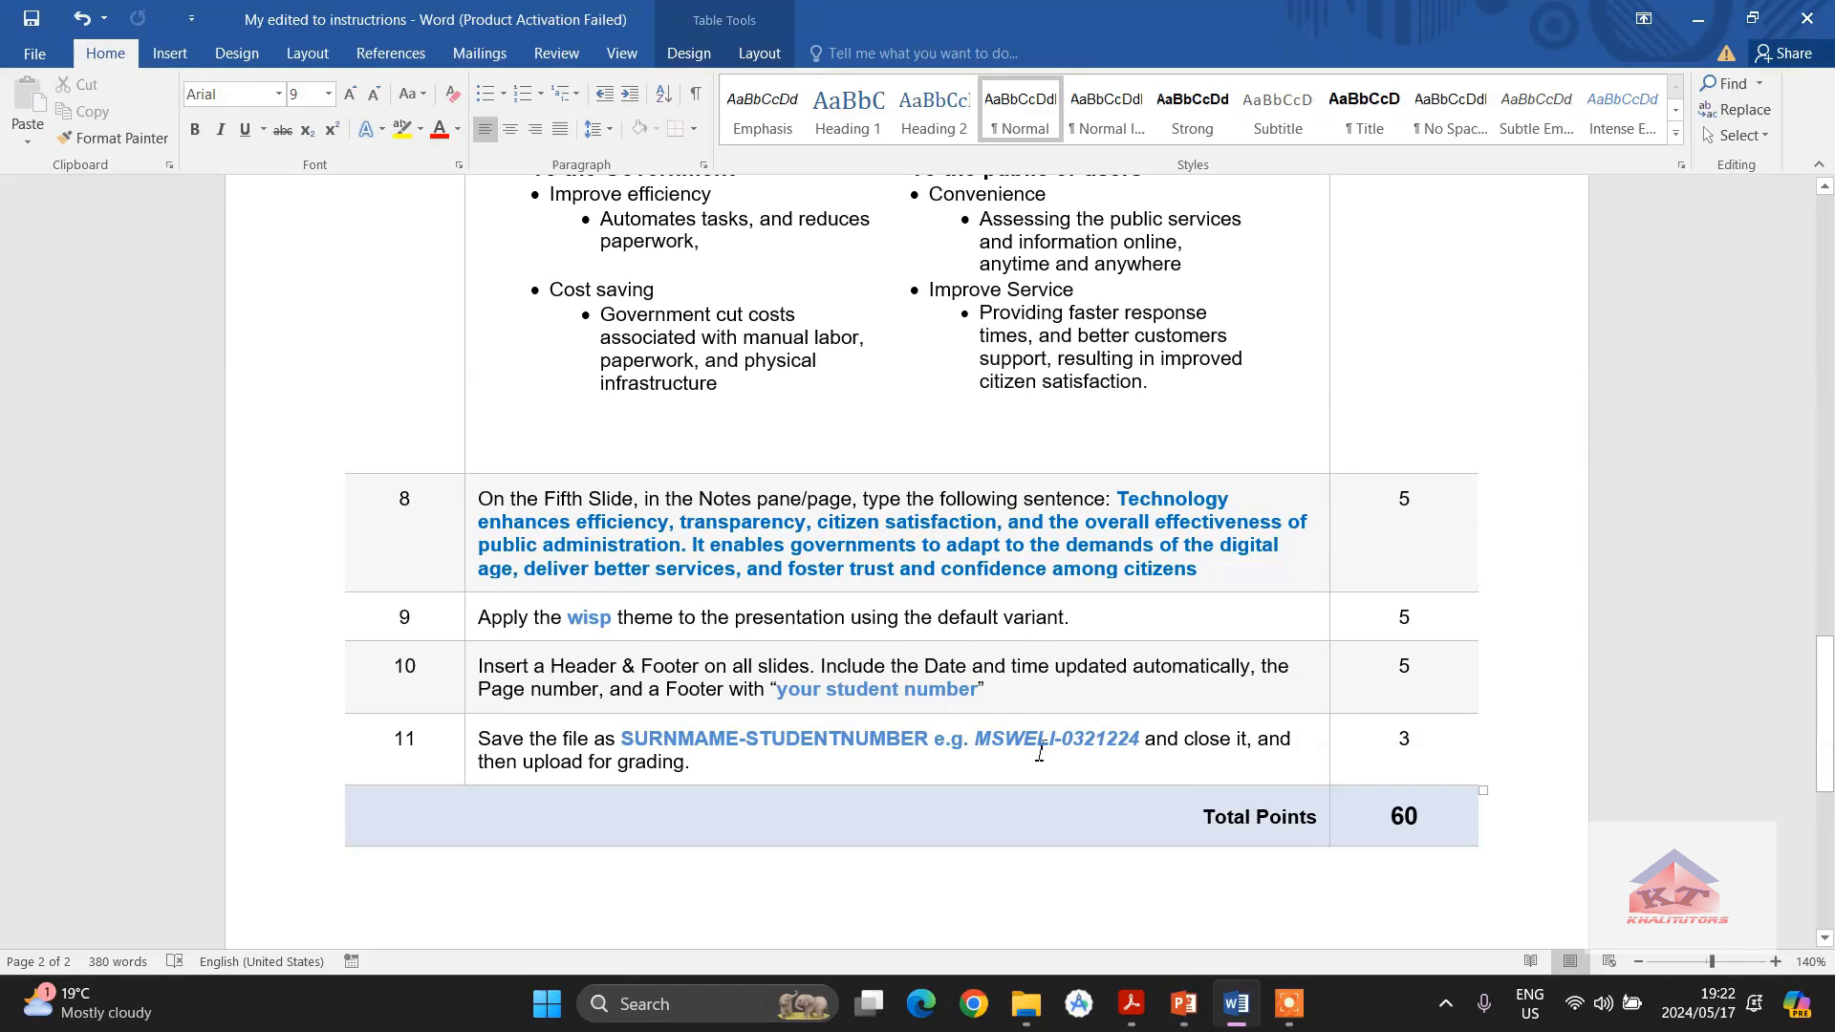
{"action": "left_click", "coordinate": [1183, 1003]}
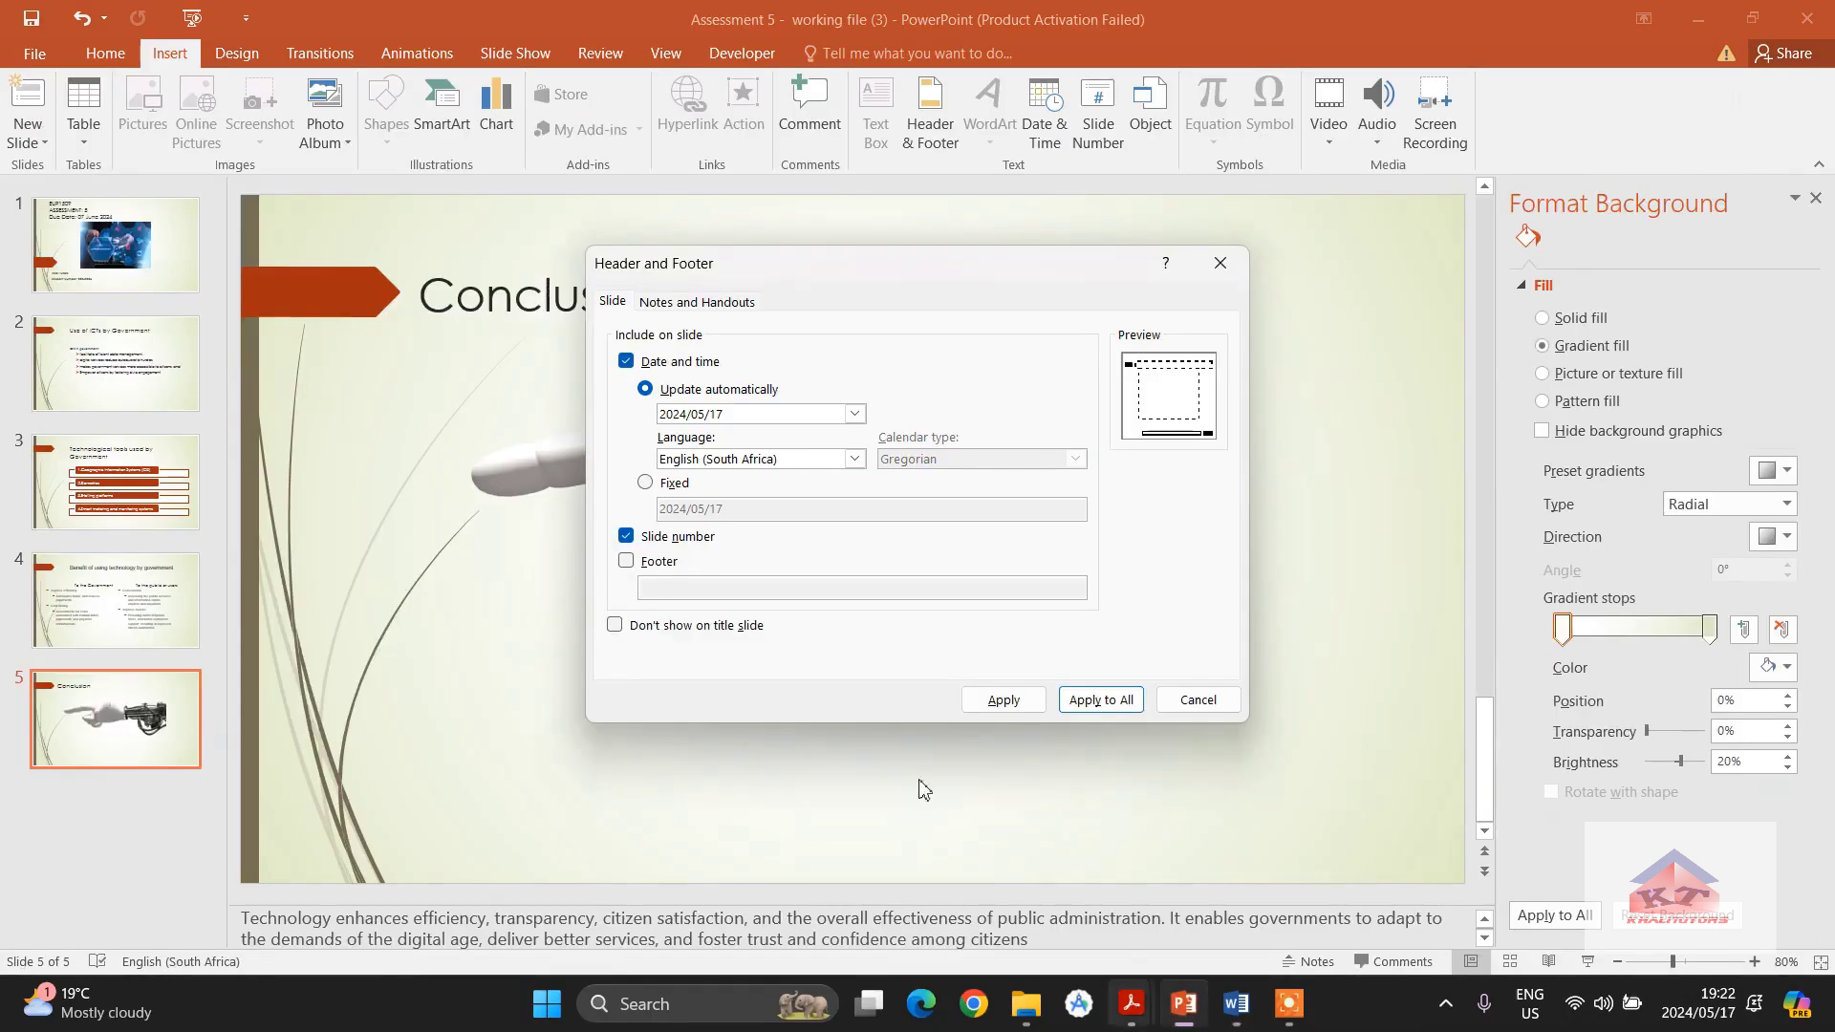
Add the student number as footer text, apply footer, date and slide numbers to all slides, then view slide 4.
{"action": "left_click", "coordinate": [627, 563]}
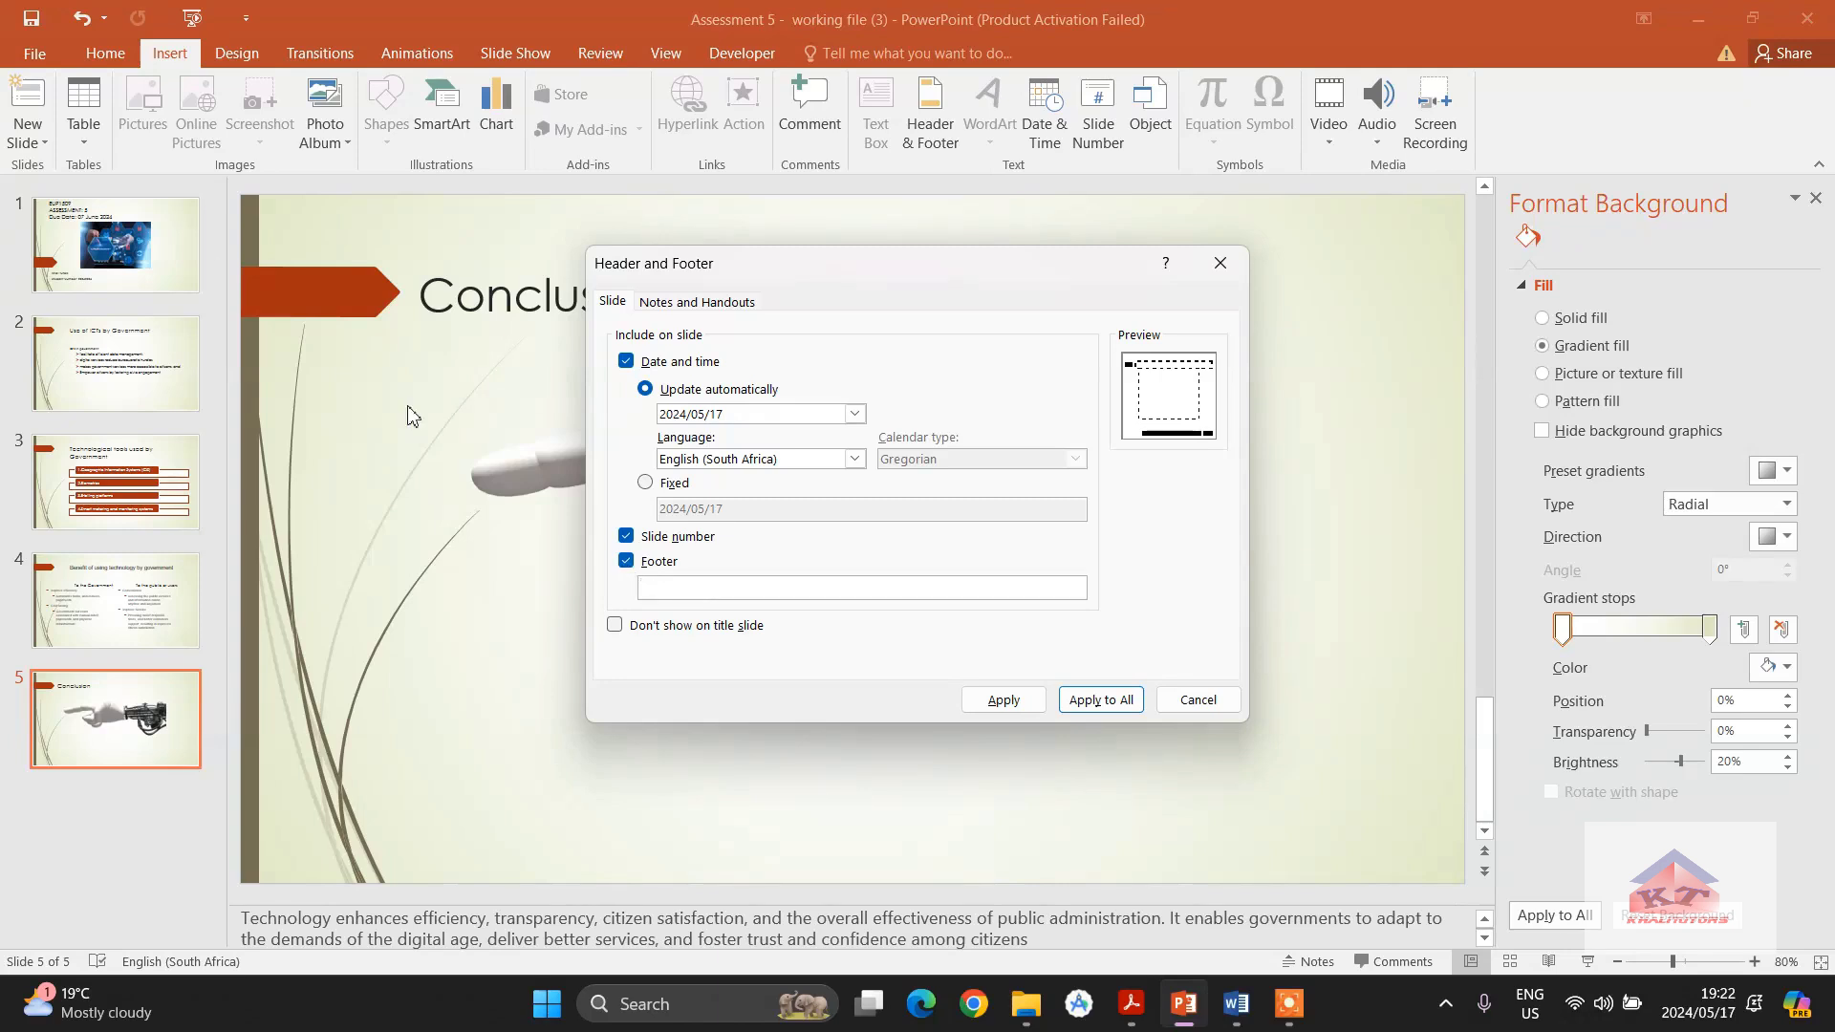
{"action": "left_click", "coordinate": [168, 248]}
{"action": "left_click", "coordinate": [1101, 700]}
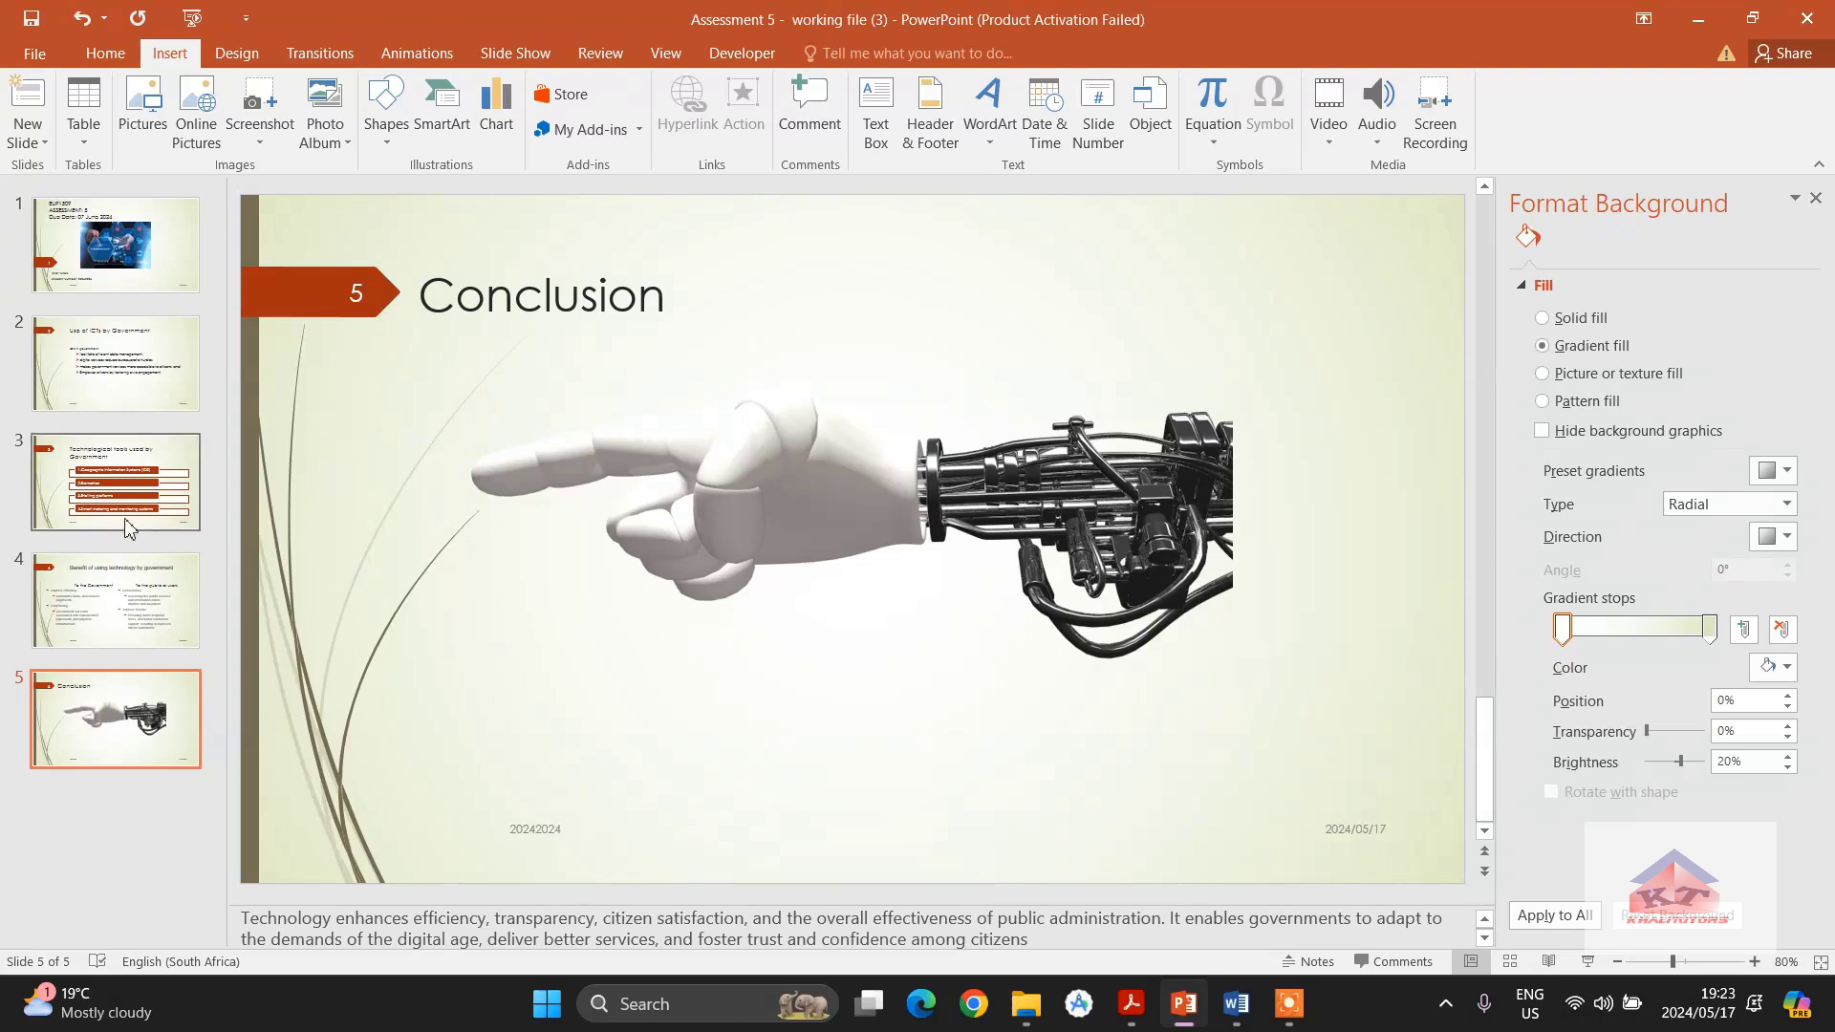
{"action": "left_click", "coordinate": [105, 594]}
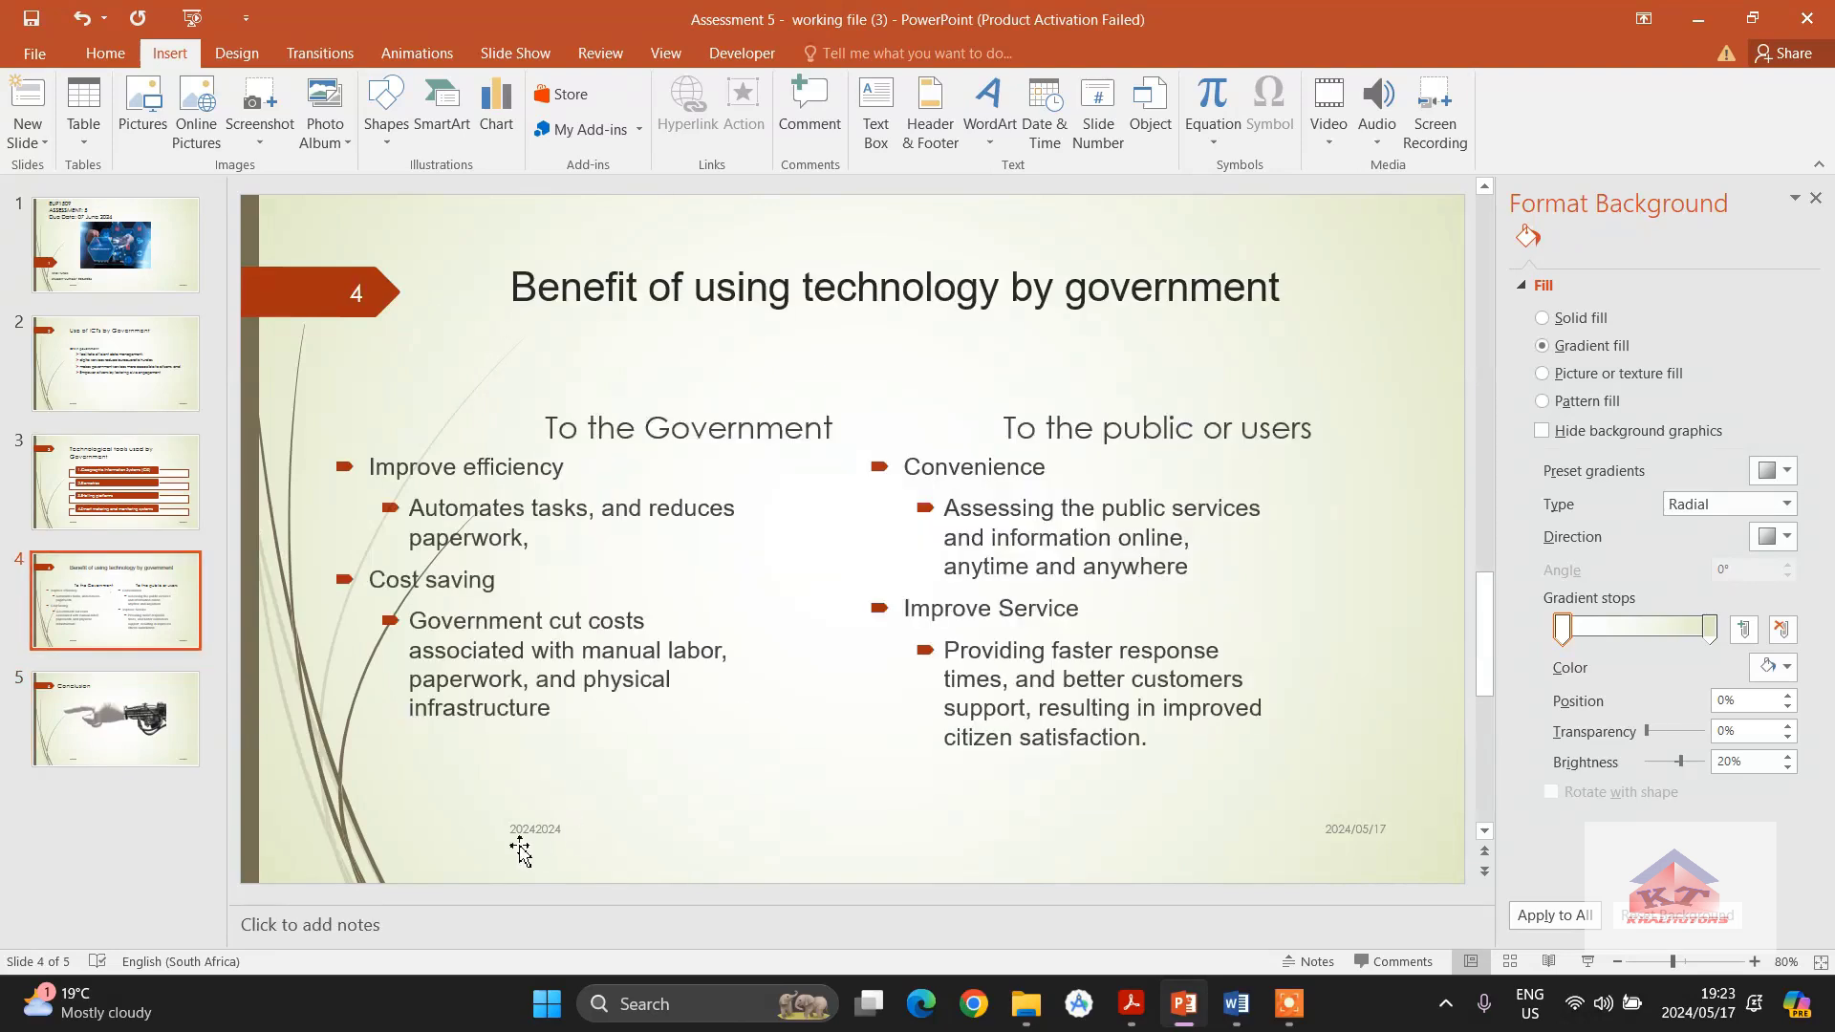
Review slides 1 to 5 in turn, ending back on the Benefit slide 4.
{"action": "left_click", "coordinate": [96, 253]}
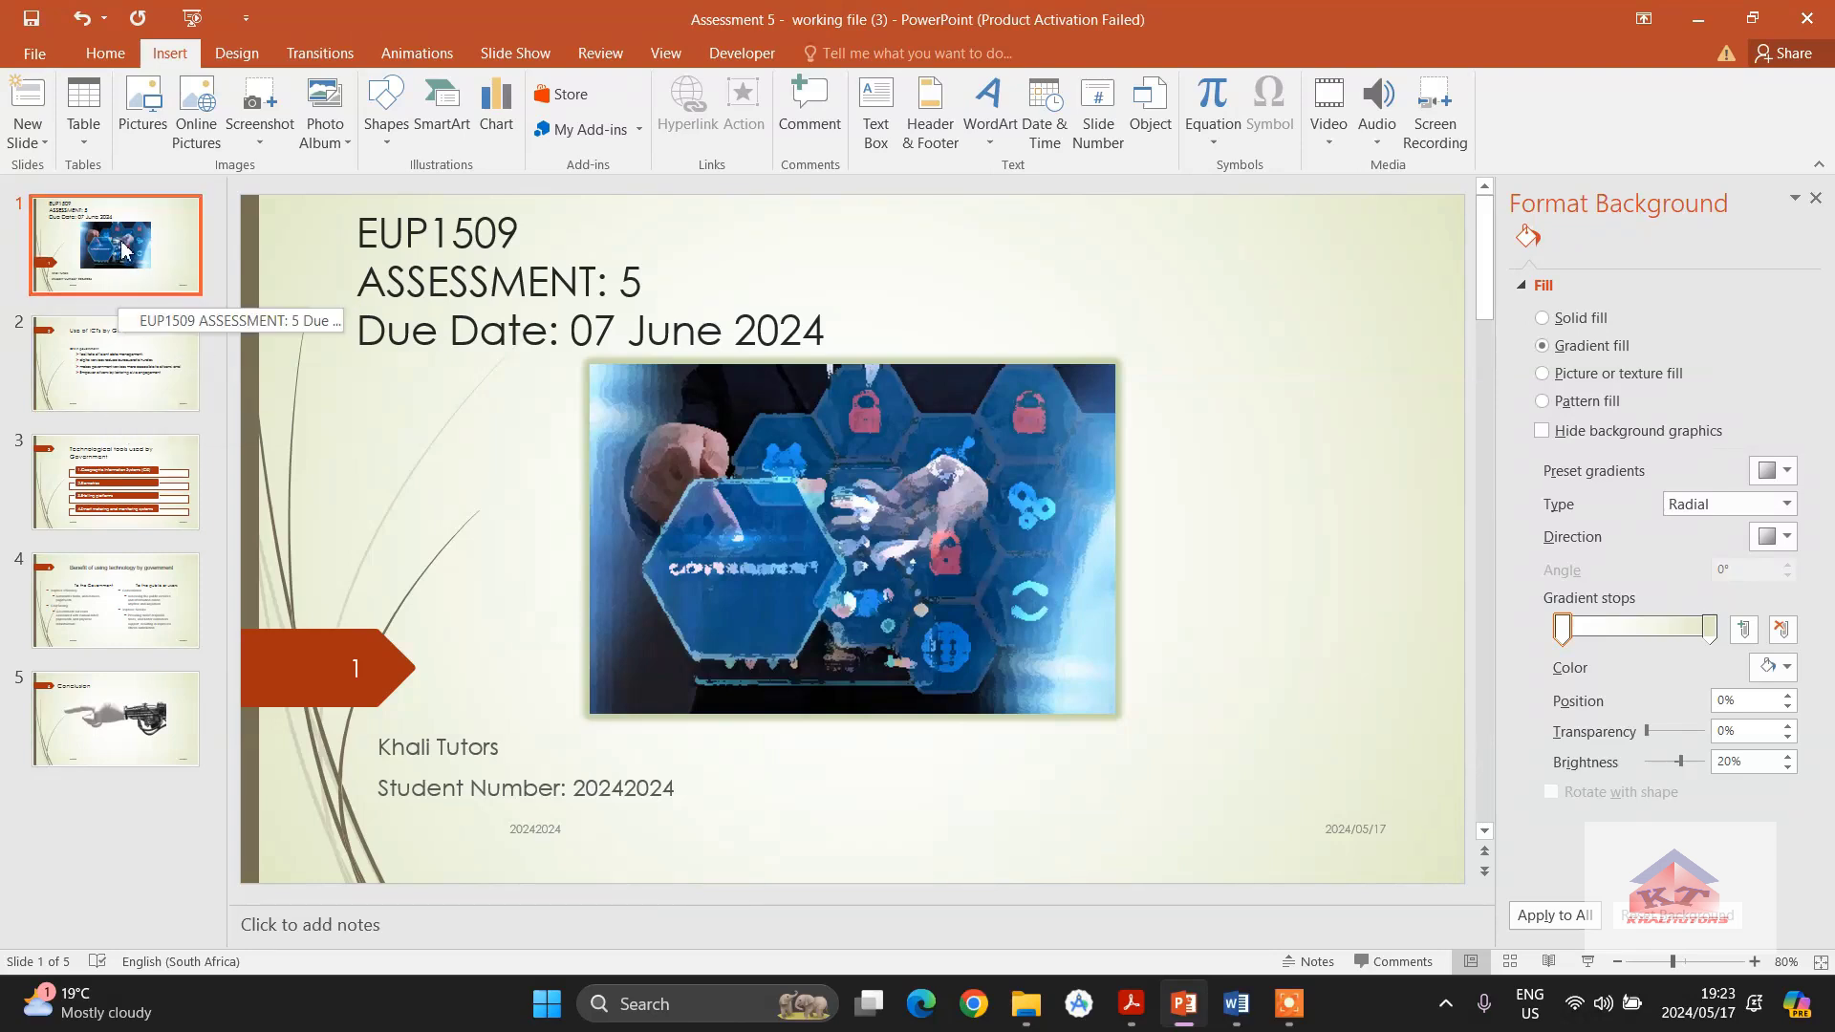
{"action": "left_click", "coordinate": [132, 355]}
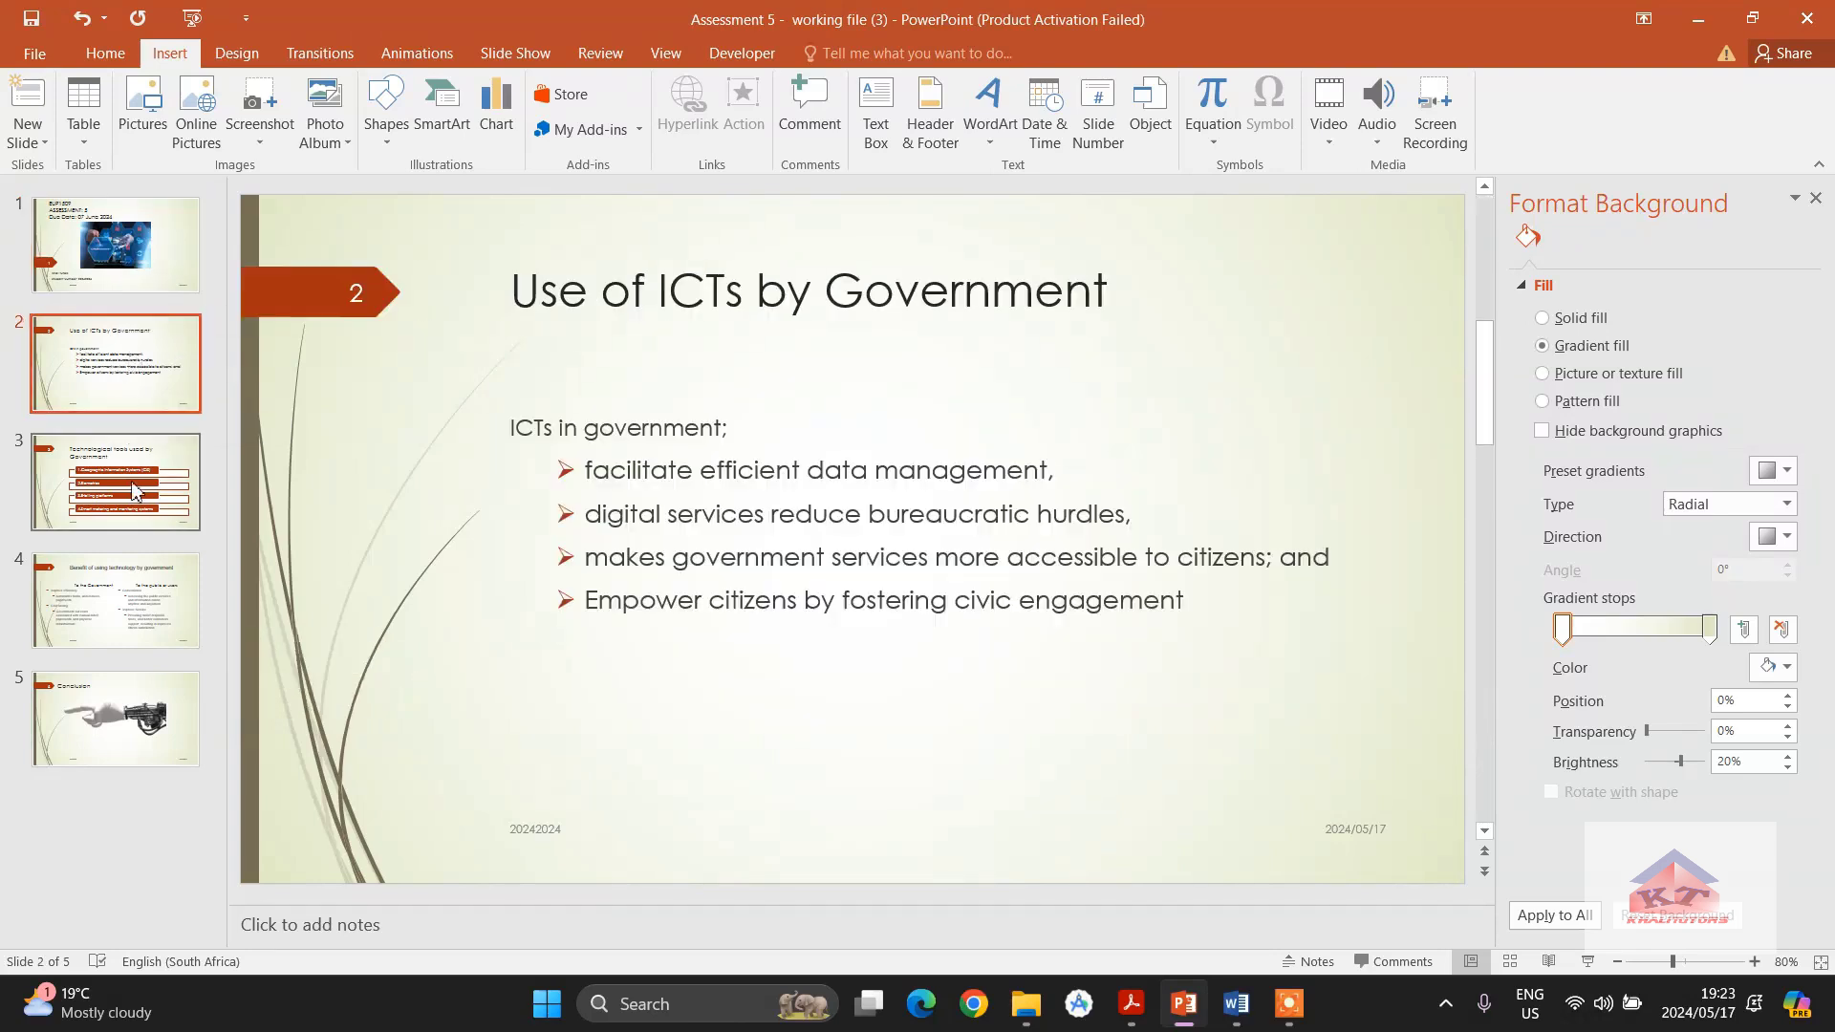
{"action": "left_click", "coordinate": [134, 491]}
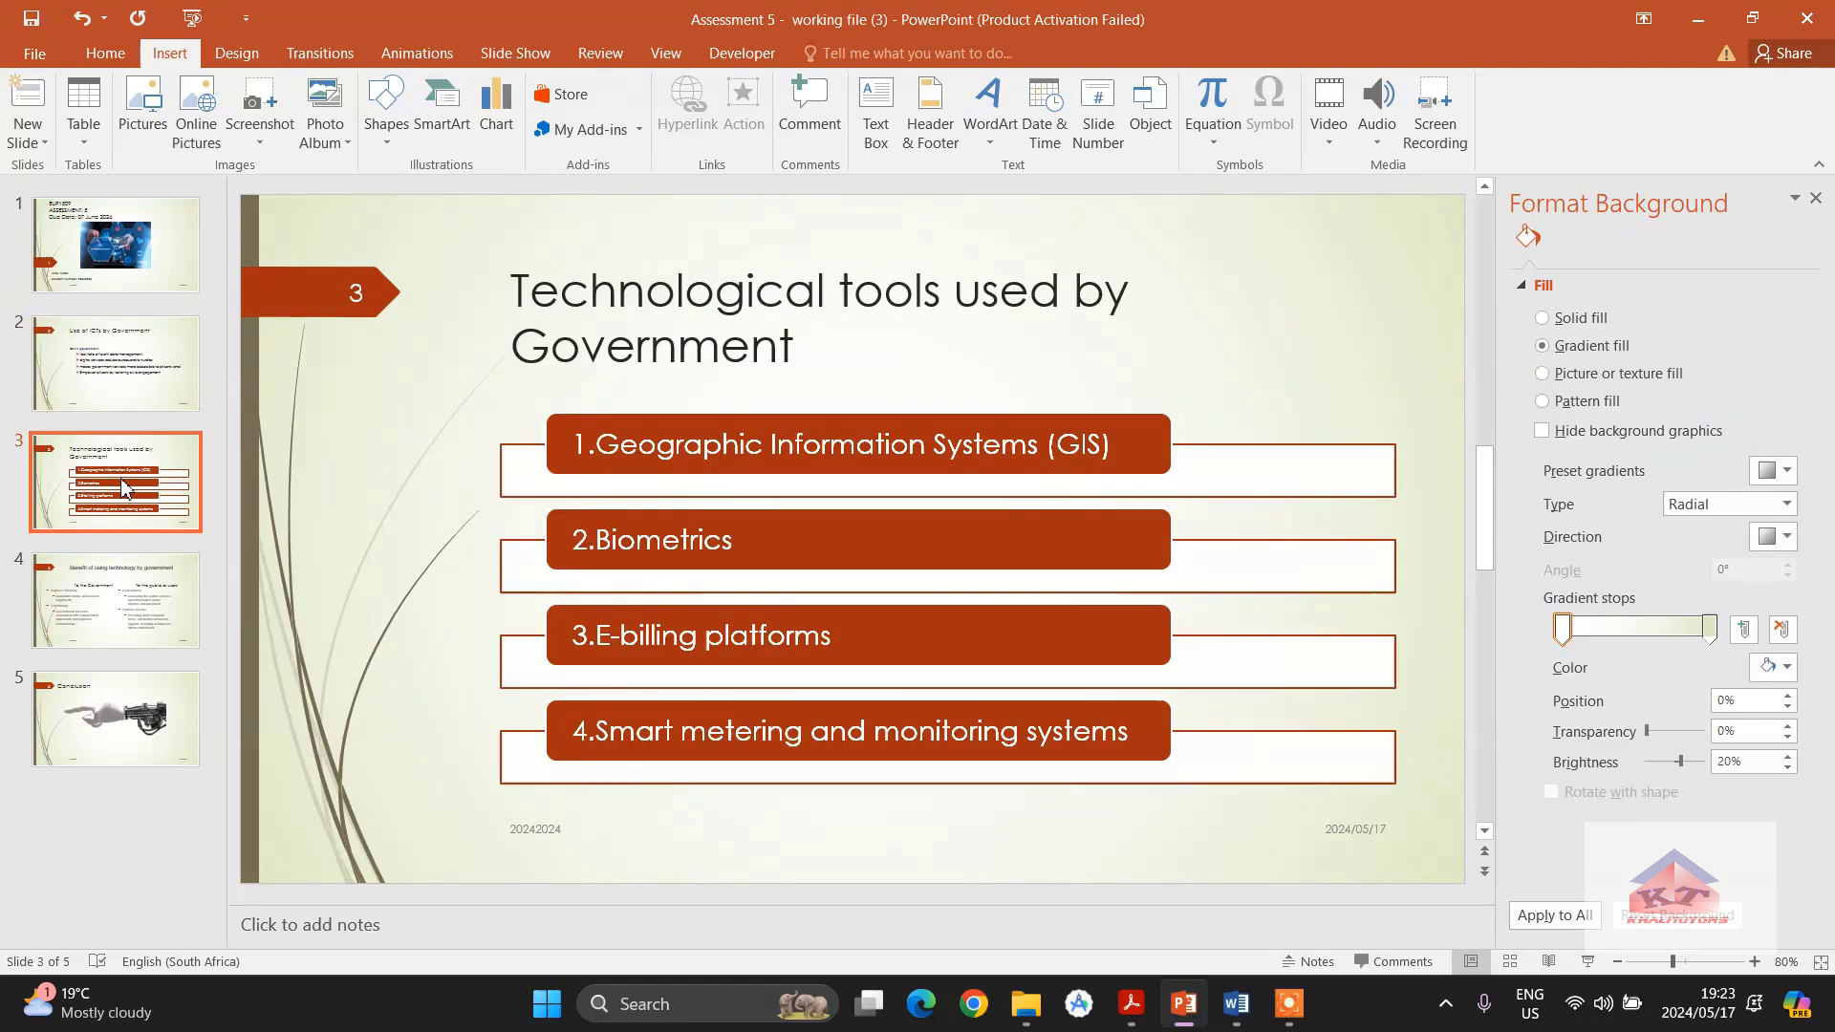
{"action": "left_click", "coordinate": [135, 610]}
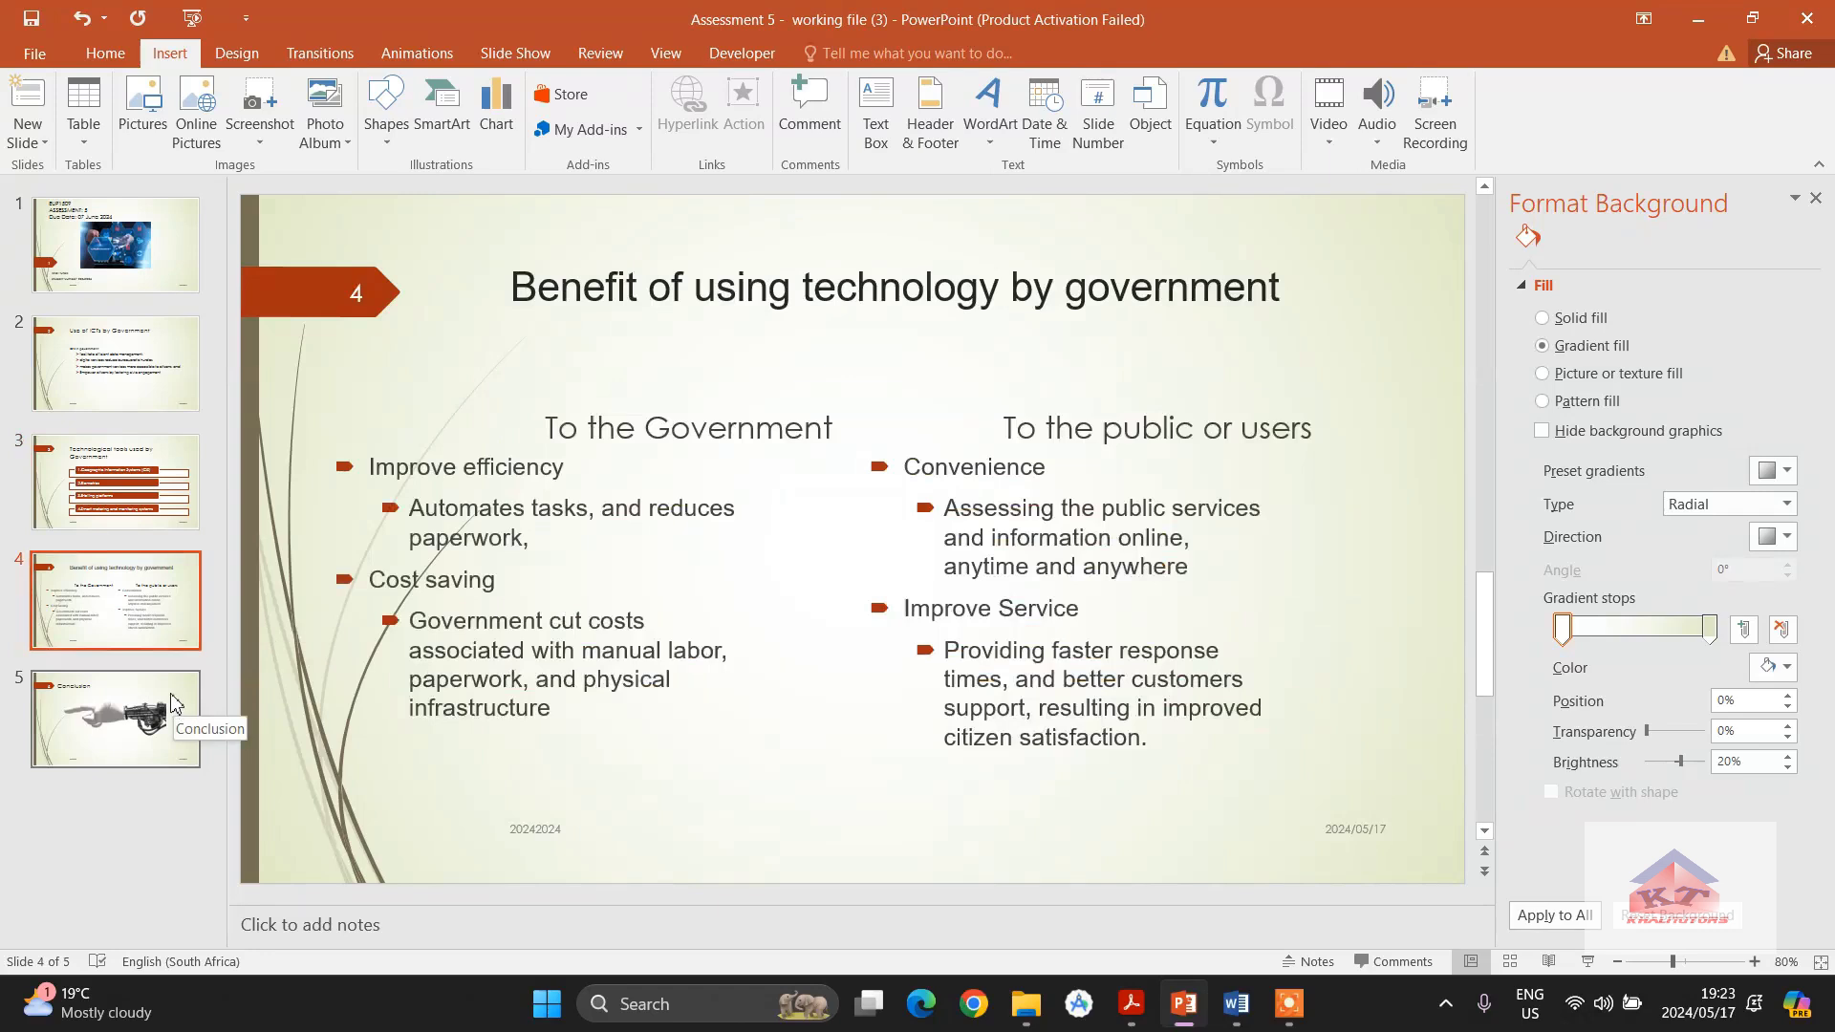
{"action": "left_click", "coordinate": [122, 729]}
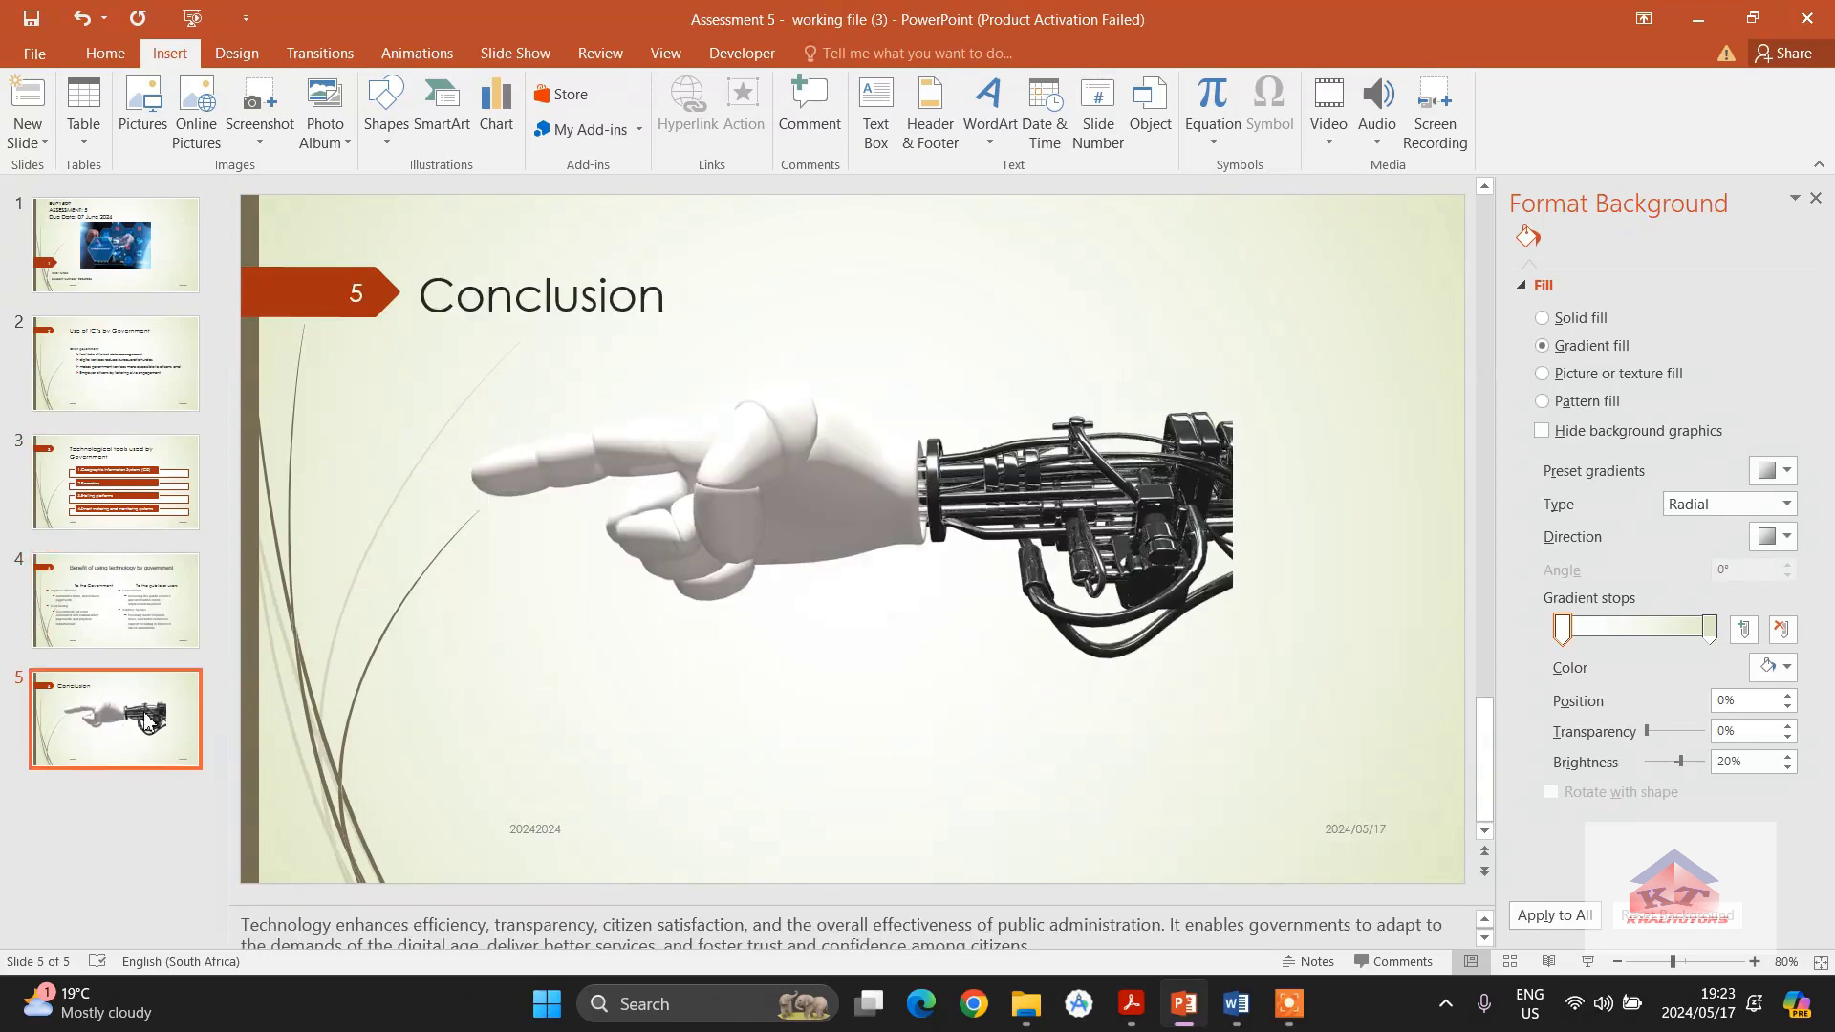
{"action": "left_click", "coordinate": [124, 632]}
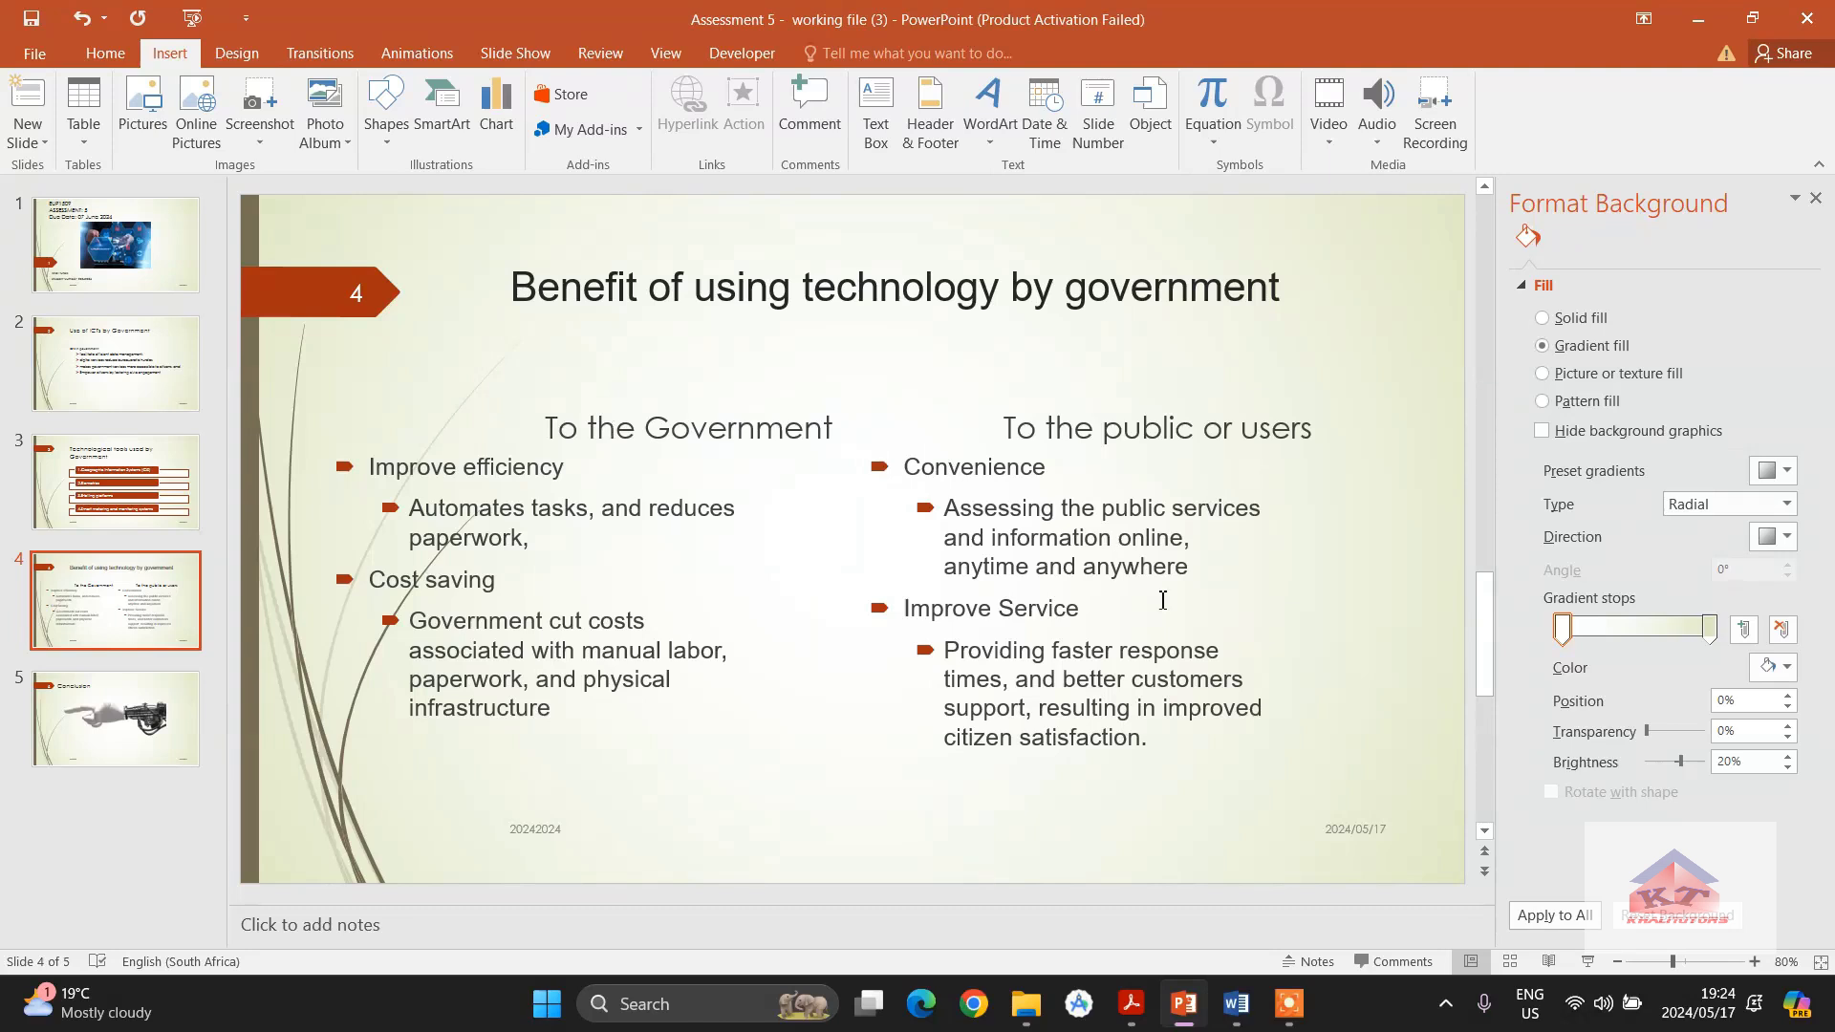
Shift the left and right bullet text boxes on slide 4 to the right.
{"action": "left_click", "coordinate": [1099, 500]}
{"action": "left_click", "coordinate": [501, 507]}
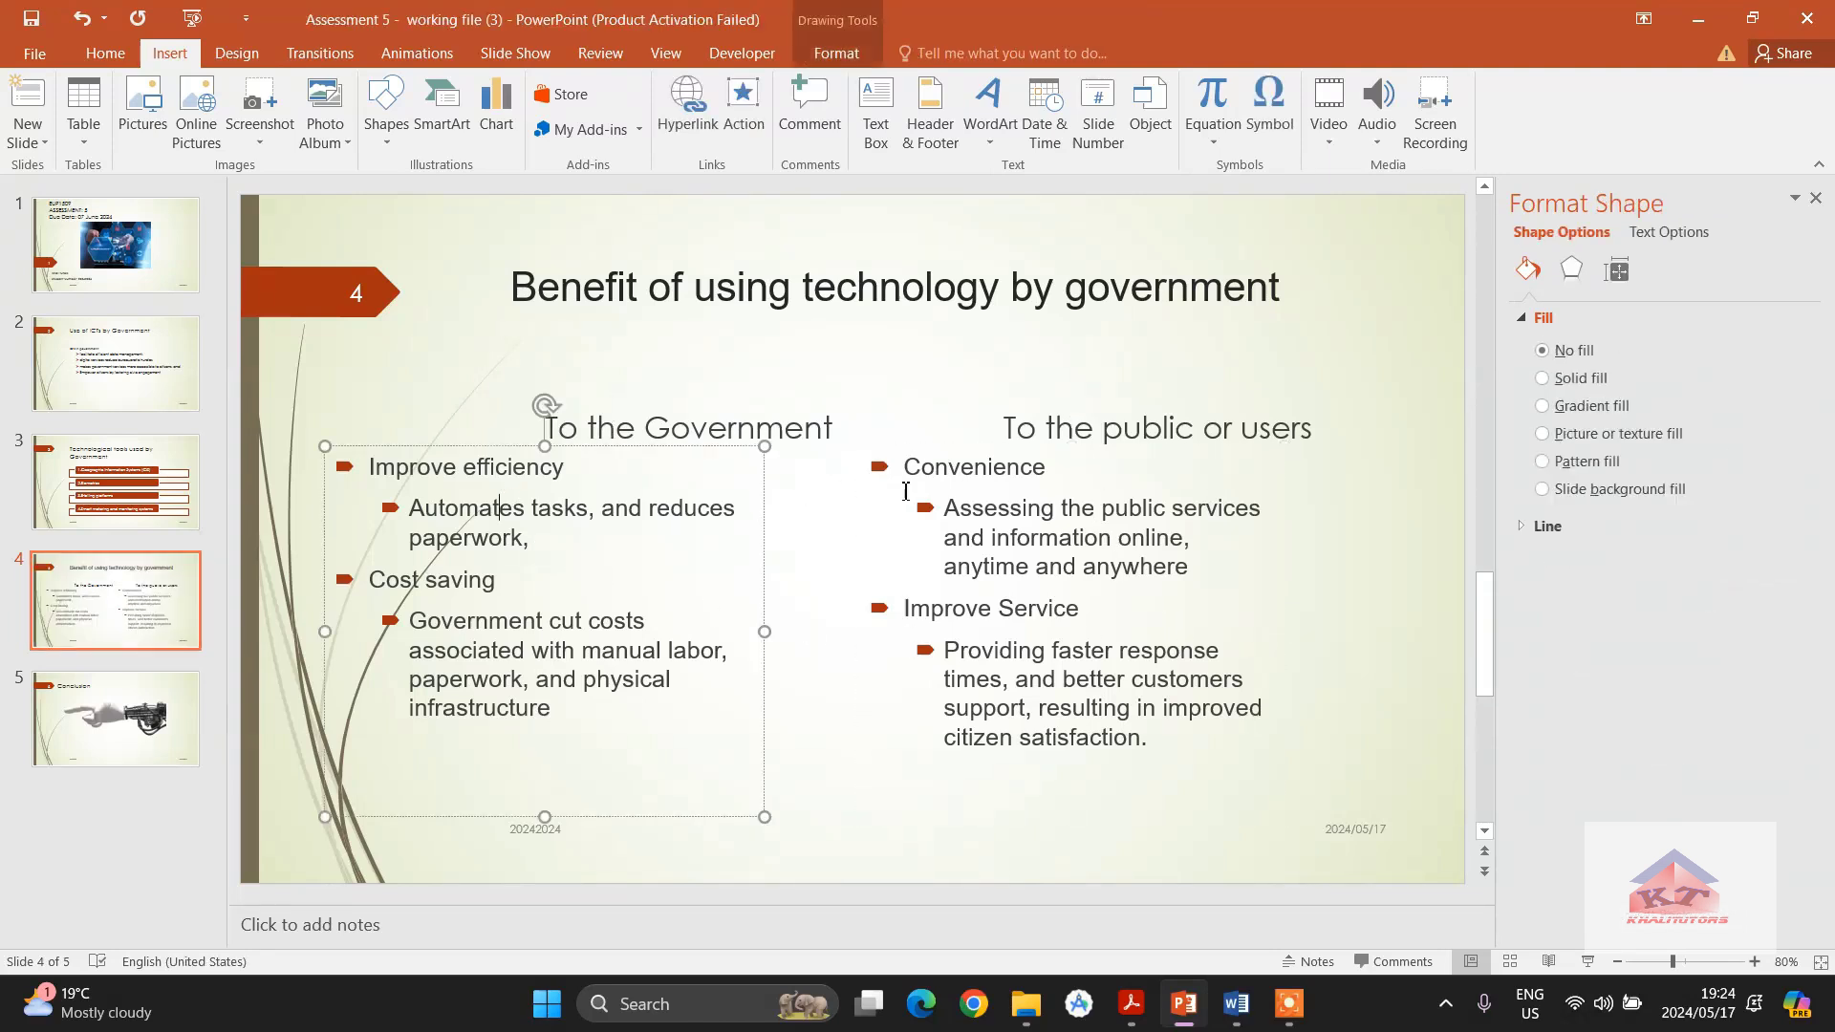
{"action": "left_click", "coordinate": [1190, 517]}
{"action": "left_click", "coordinate": [398, 468]}
{"action": "left_click_drag", "start_coordinate": [398, 451], "coordinate": [486, 448]}
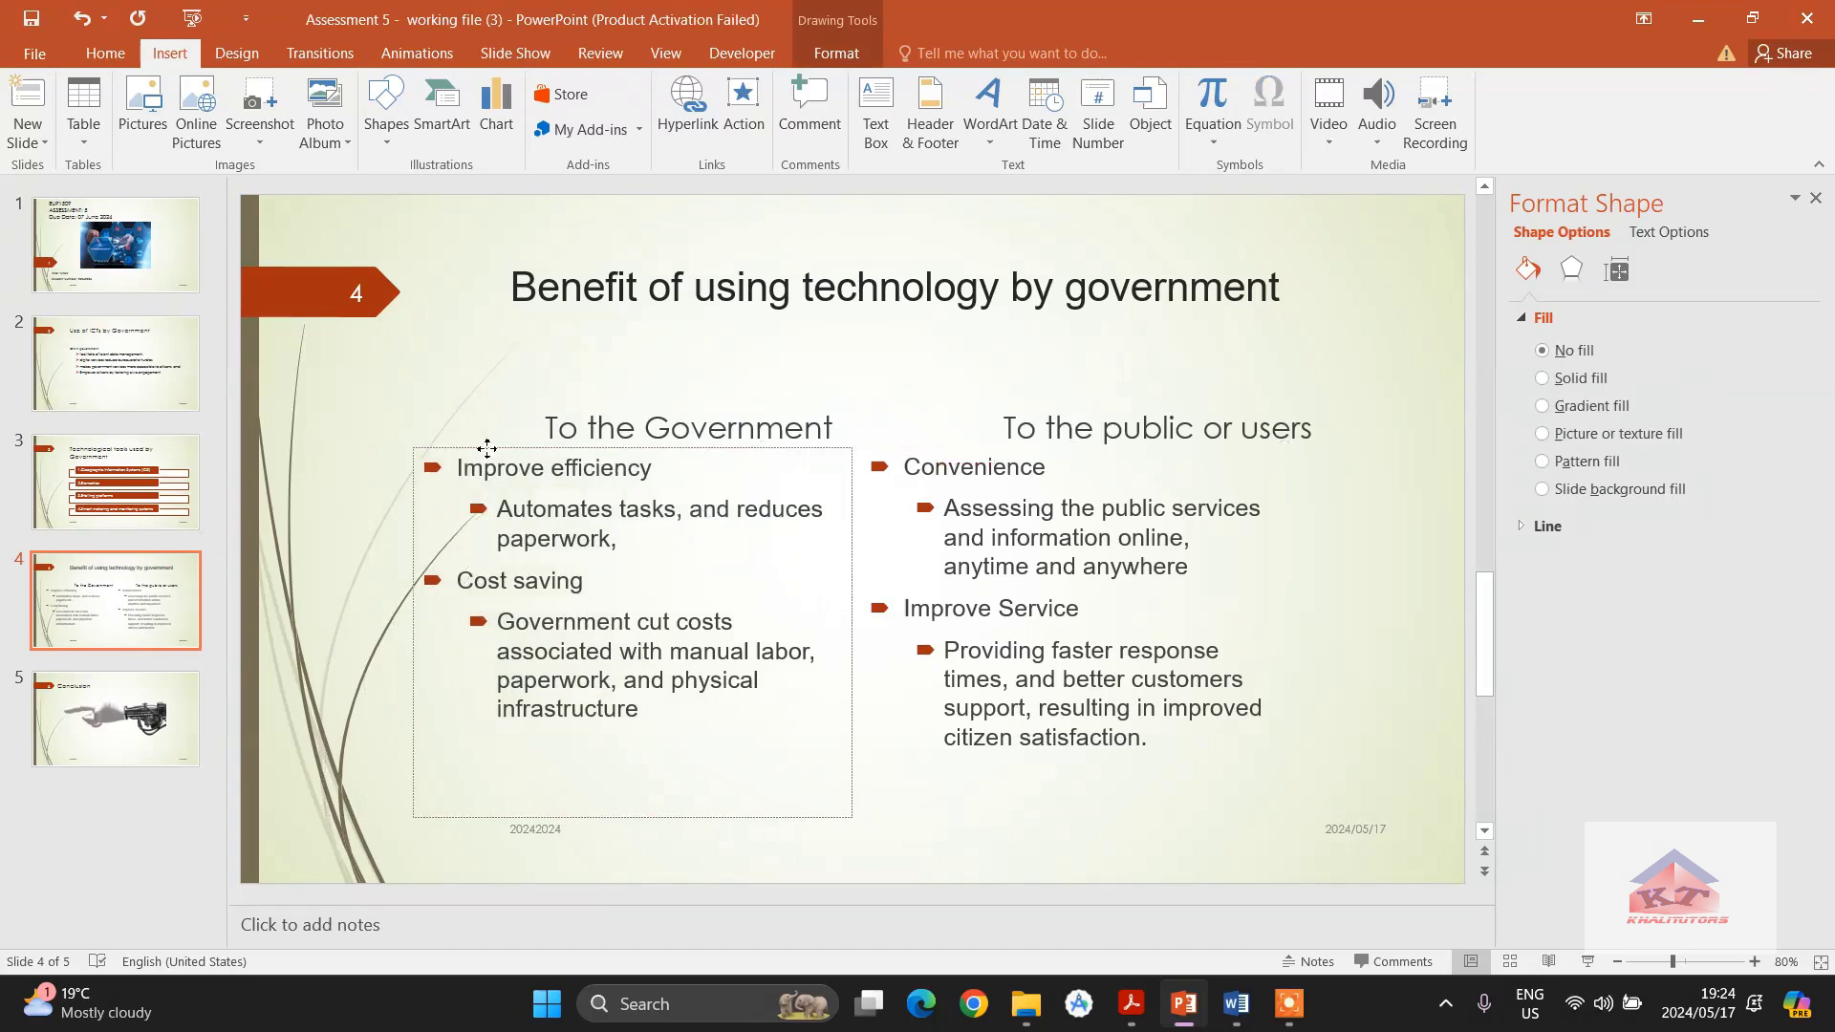
{"action": "left_click", "coordinate": [994, 460]}
{"action": "left_click_drag", "start_coordinate": [1001, 447], "coordinate": [1120, 444]}
{"action": "left_click", "coordinate": [552, 466]}
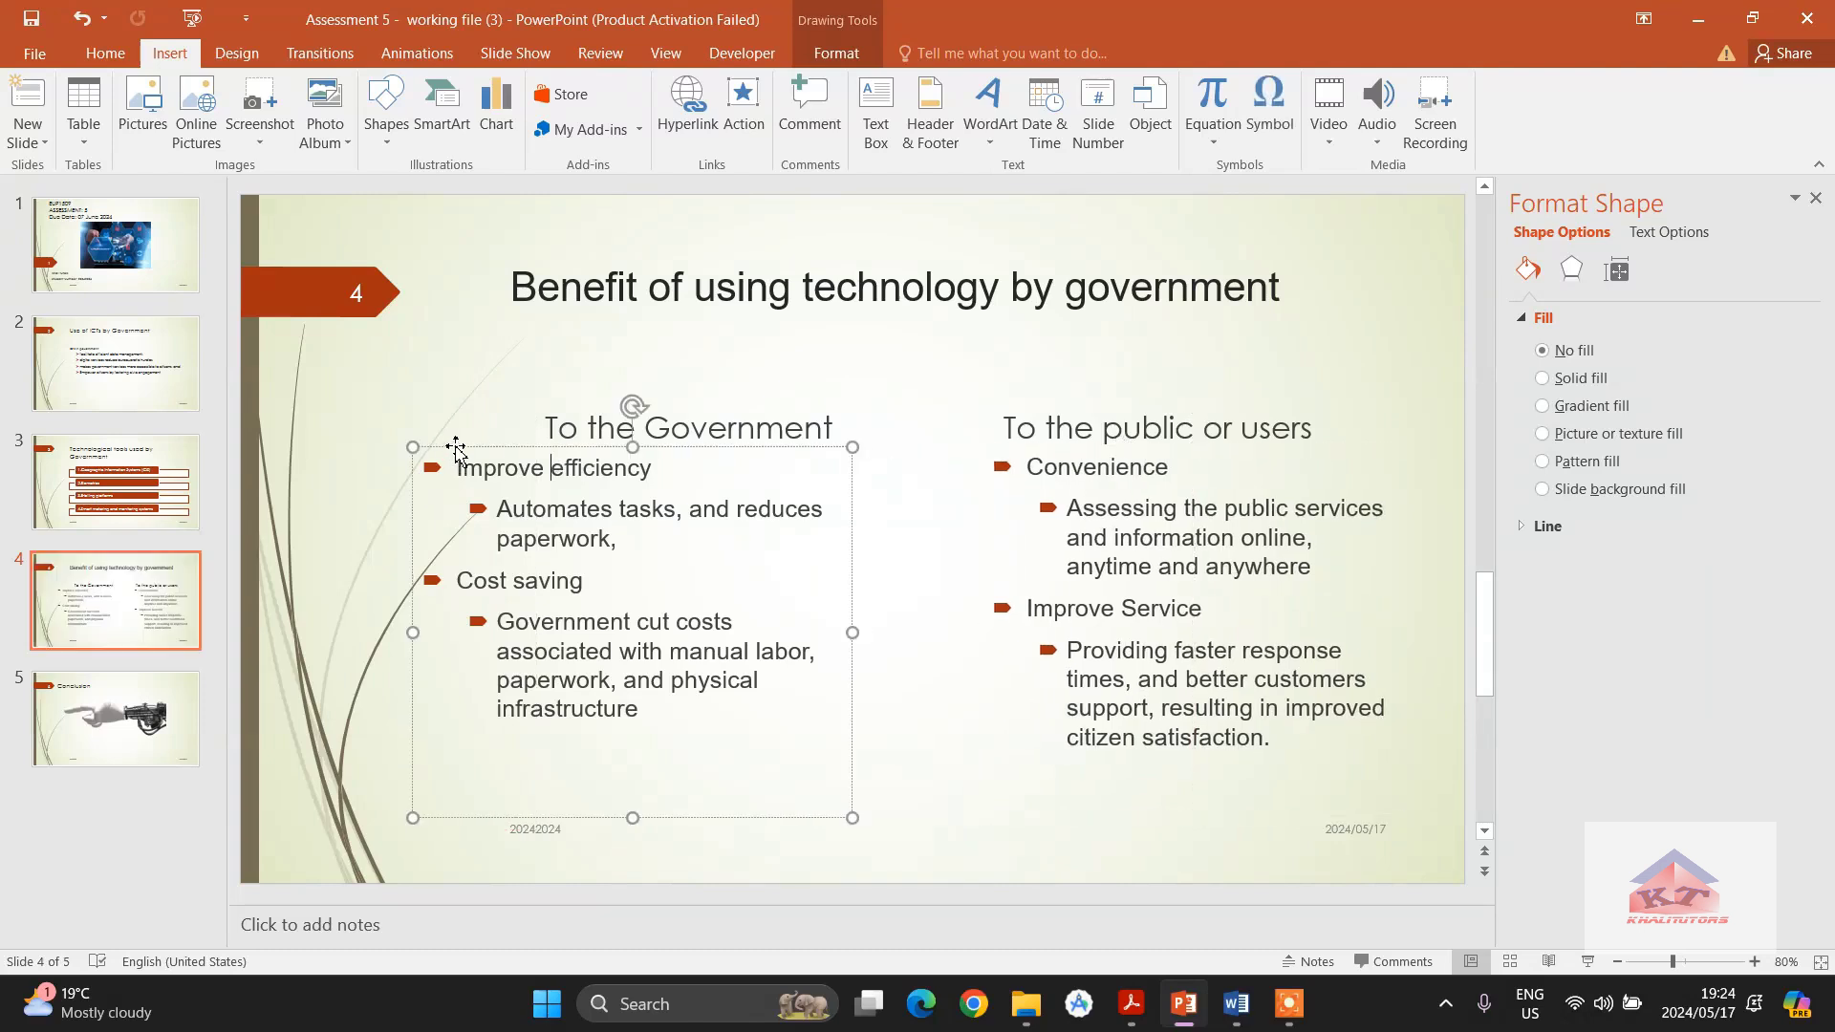
{"action": "left_click_drag", "start_coordinate": [463, 447], "coordinate": [536, 446]}
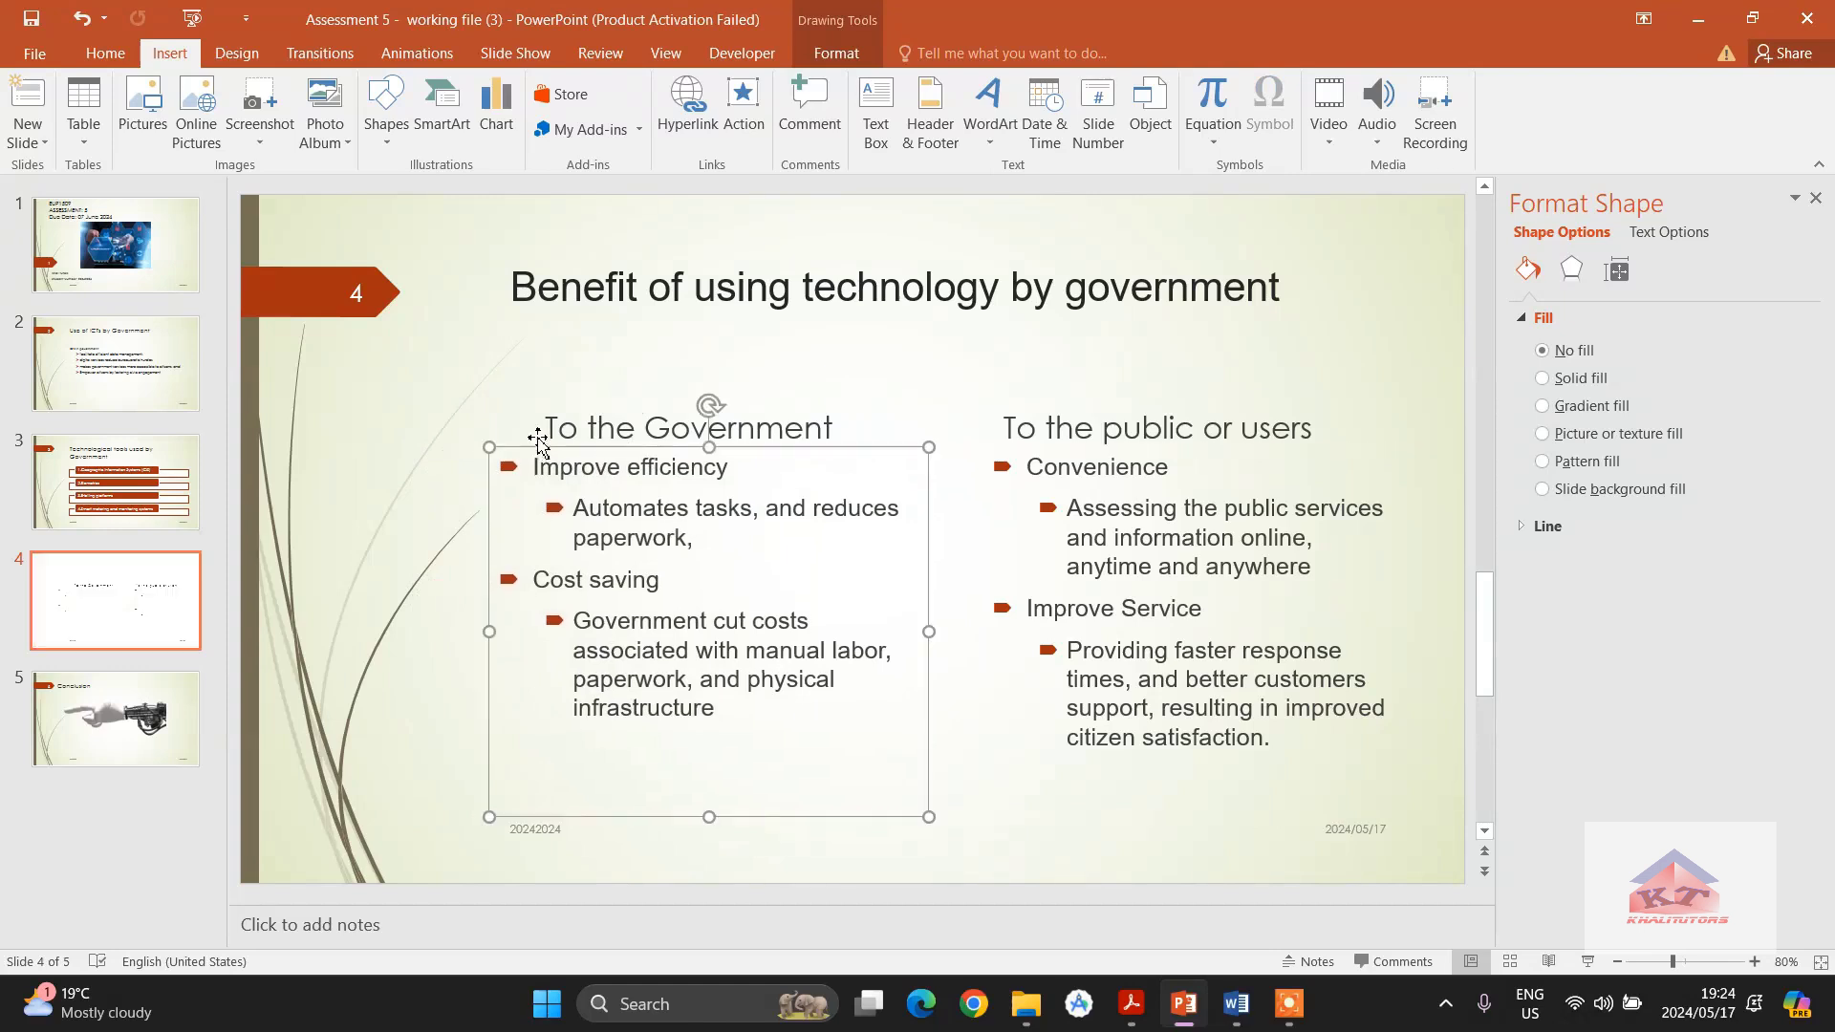
Move the 'To the Government' and 'To the public or users' headings left over their bullet lists.
{"action": "left_click", "coordinate": [587, 428]}
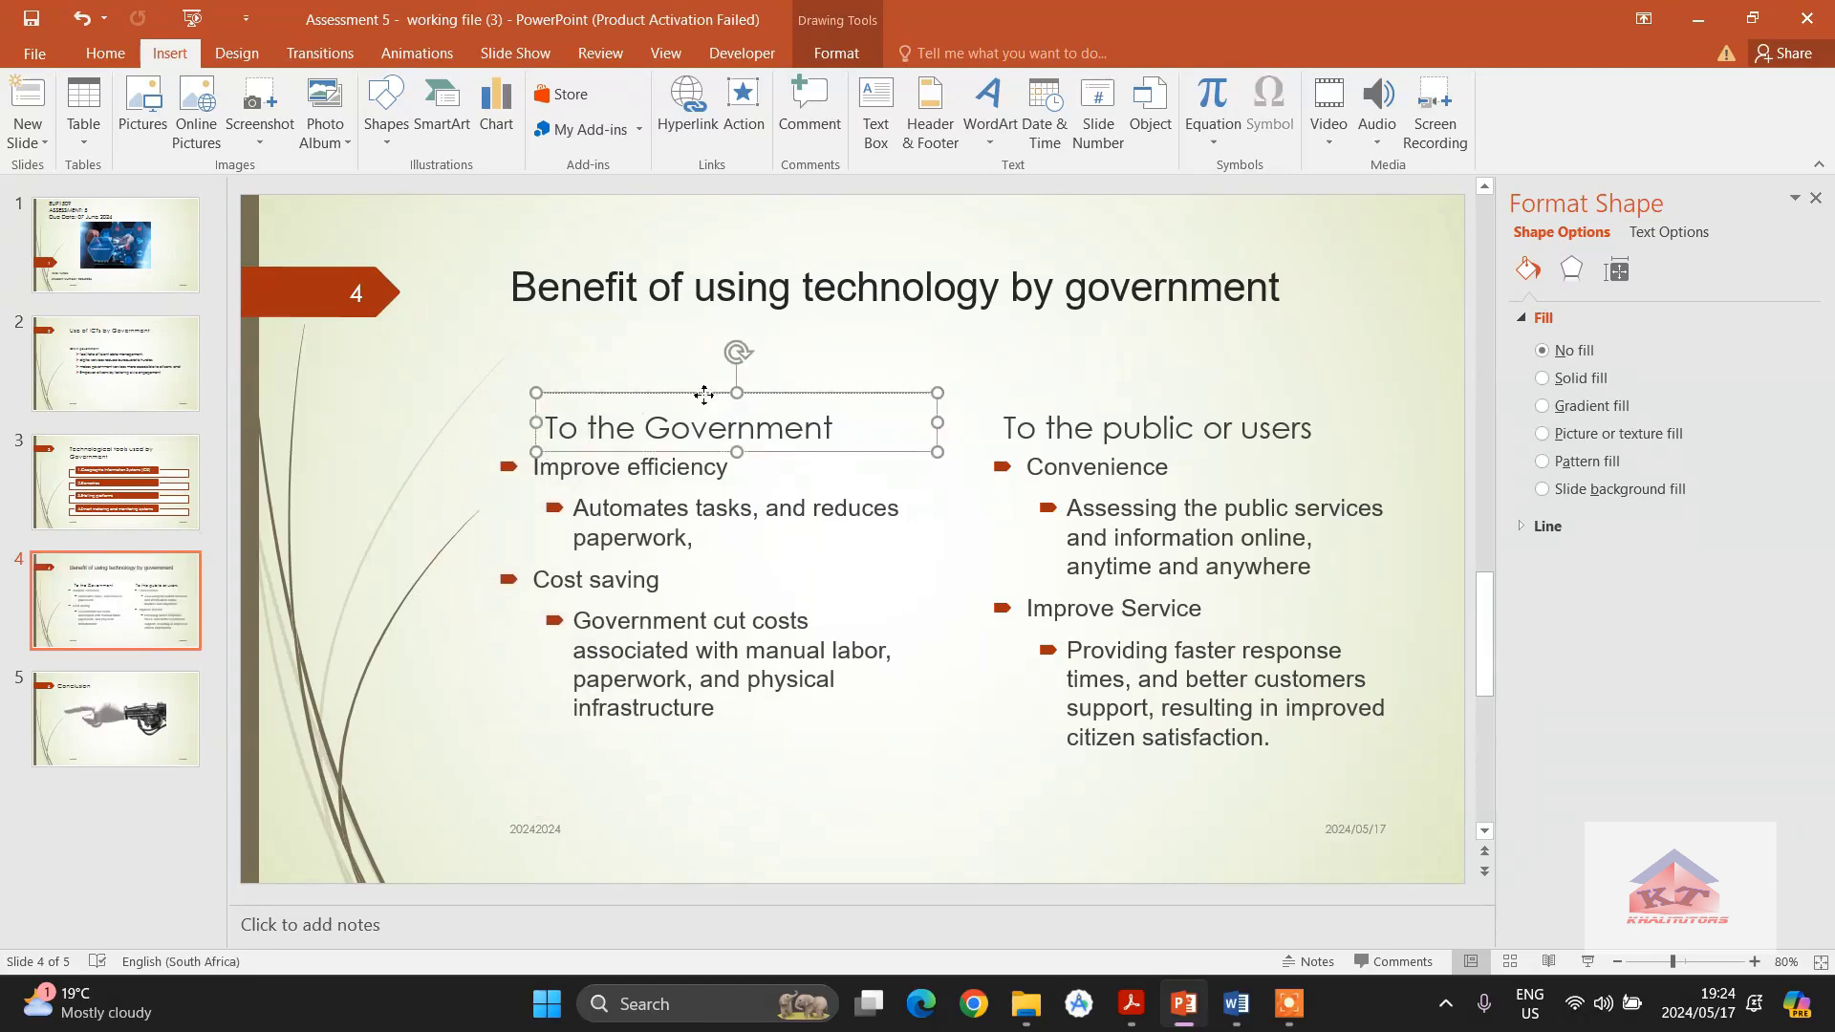
{"action": "left_click_drag", "start_coordinate": [731, 397], "coordinate": [682, 395]}
{"action": "left_click", "coordinate": [1074, 428]}
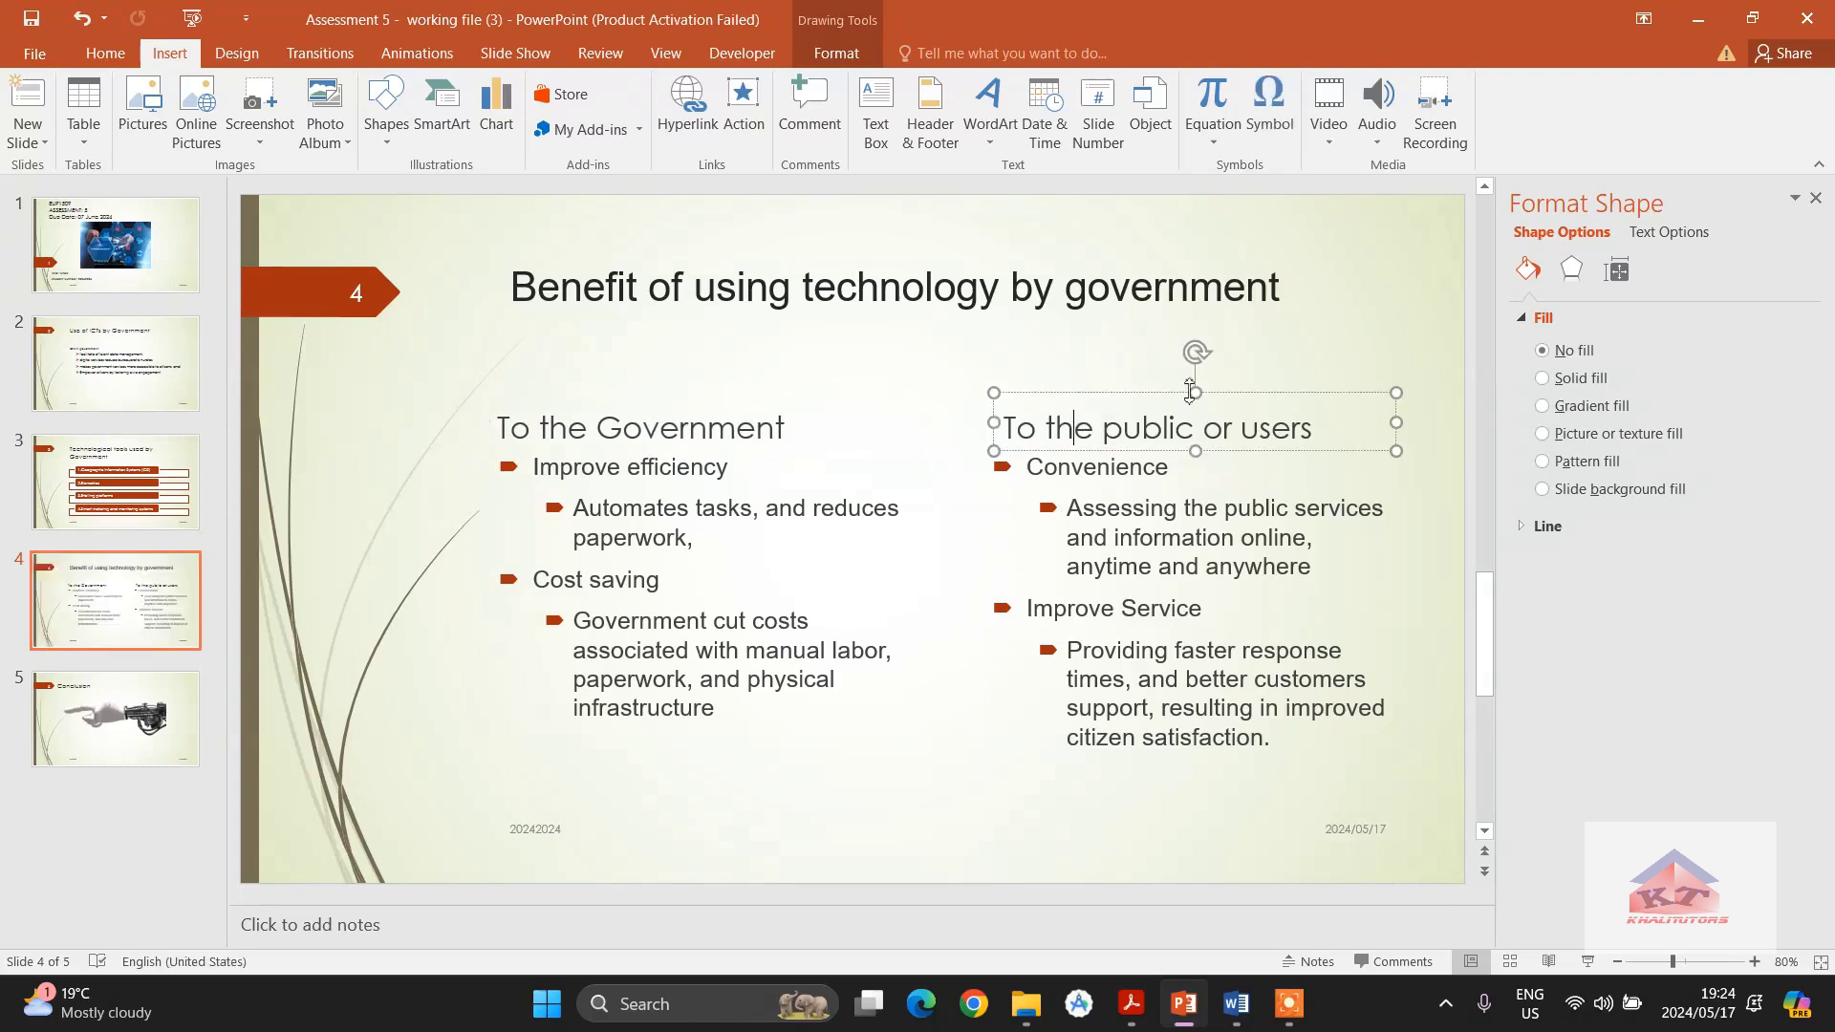
{"action": "left_click_drag", "start_coordinate": [1206, 400], "coordinate": [1191, 394]}
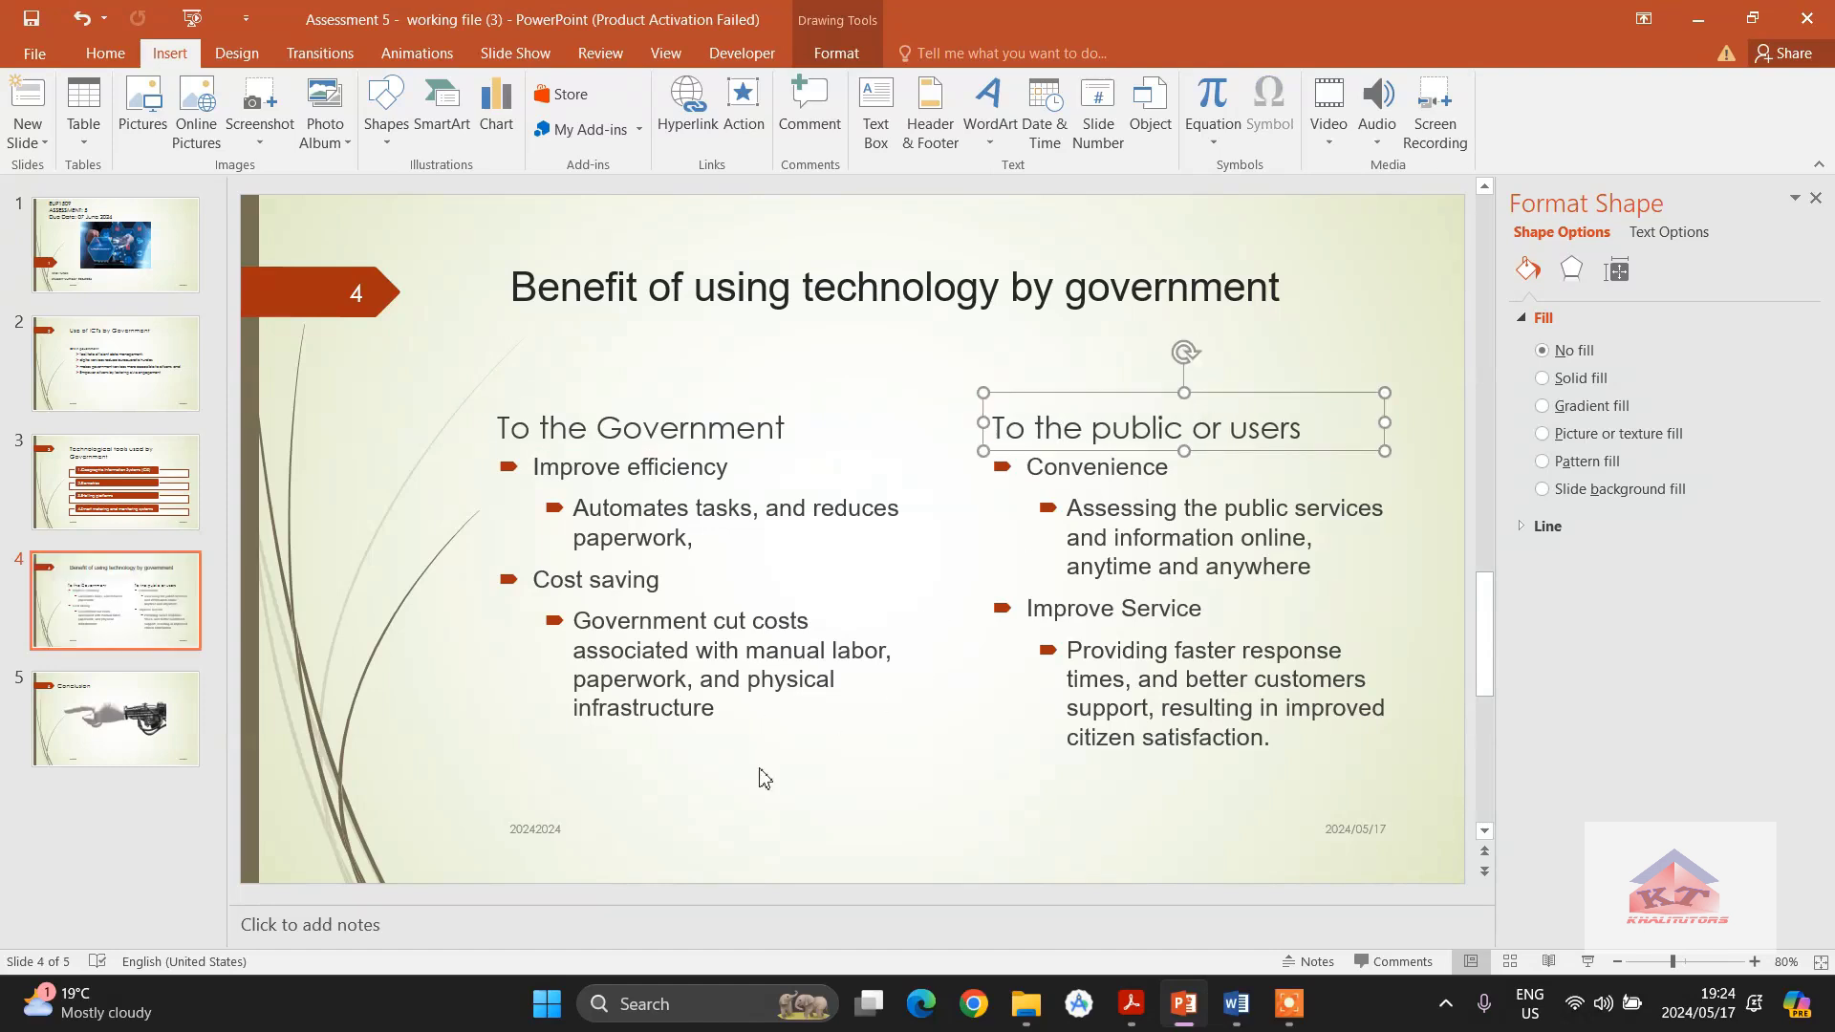
{"action": "left_click", "coordinate": [814, 801]}
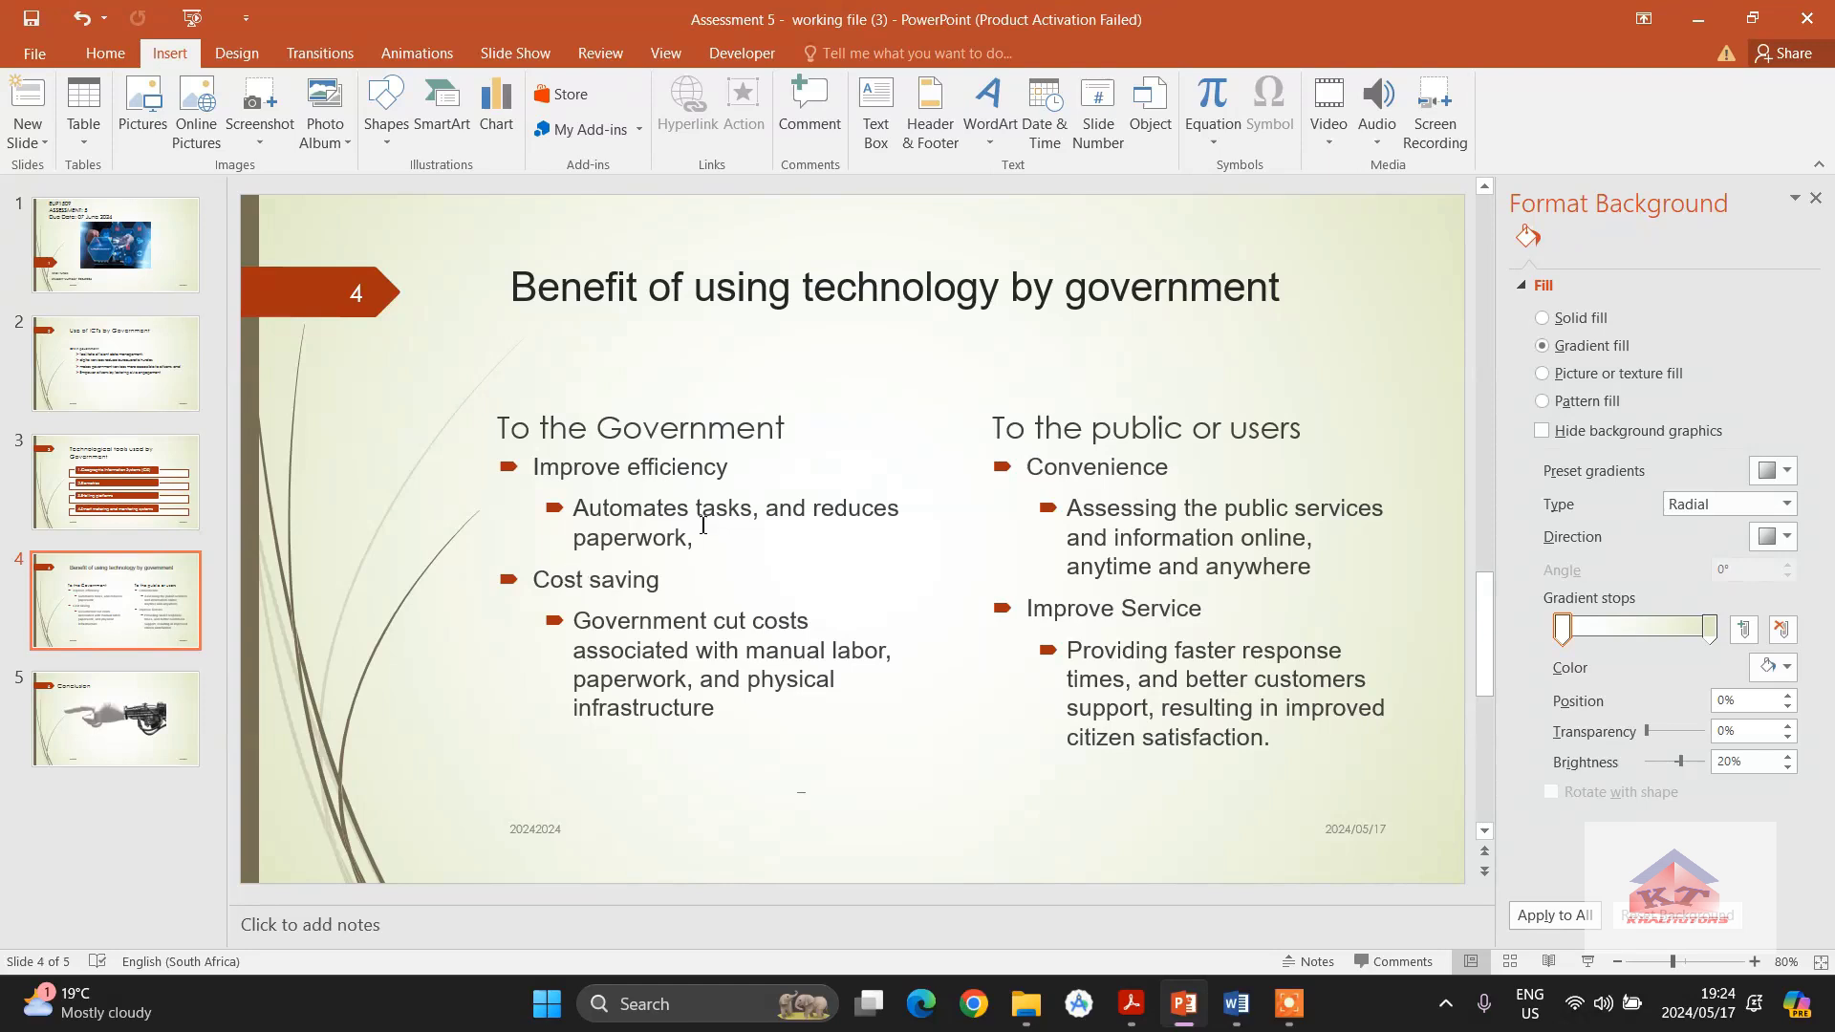
Check all five slides, save the presentation, and switch to the Word instructions.
{"action": "left_click", "coordinate": [108, 393]}
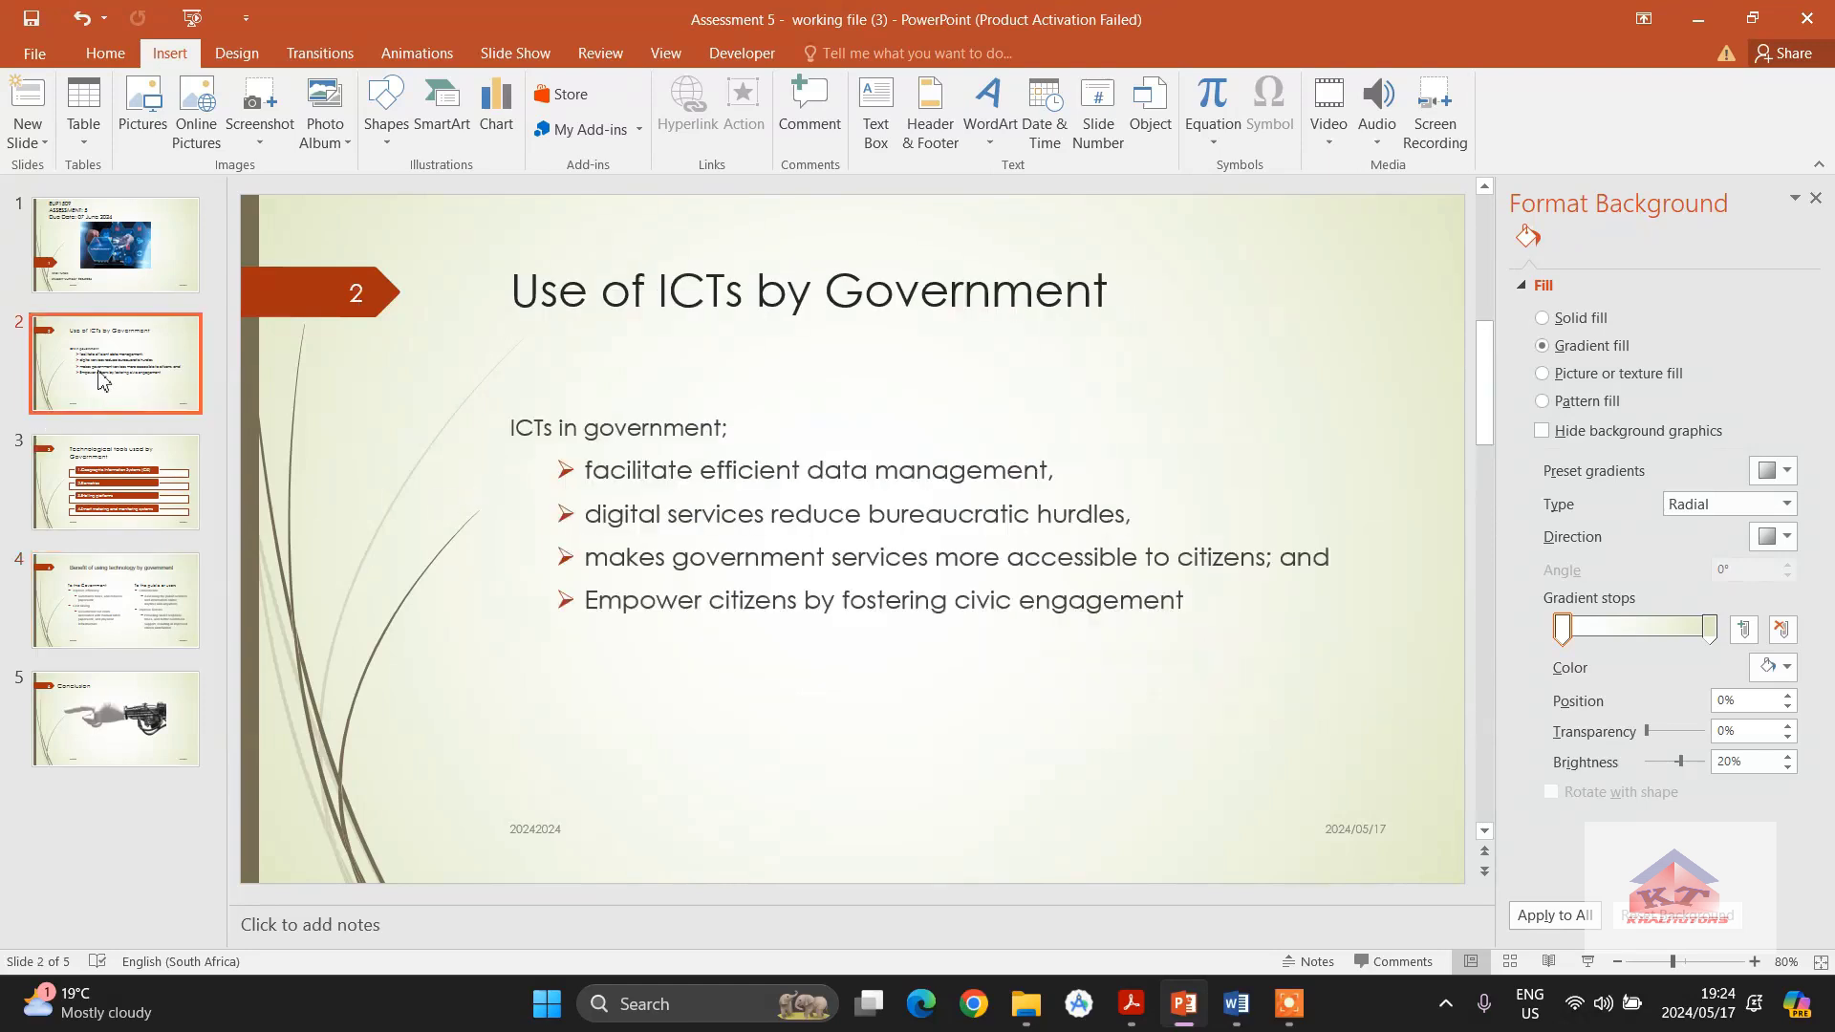
{"action": "left_click", "coordinate": [103, 285]}
{"action": "left_click", "coordinate": [131, 350]}
{"action": "left_click", "coordinate": [131, 492]}
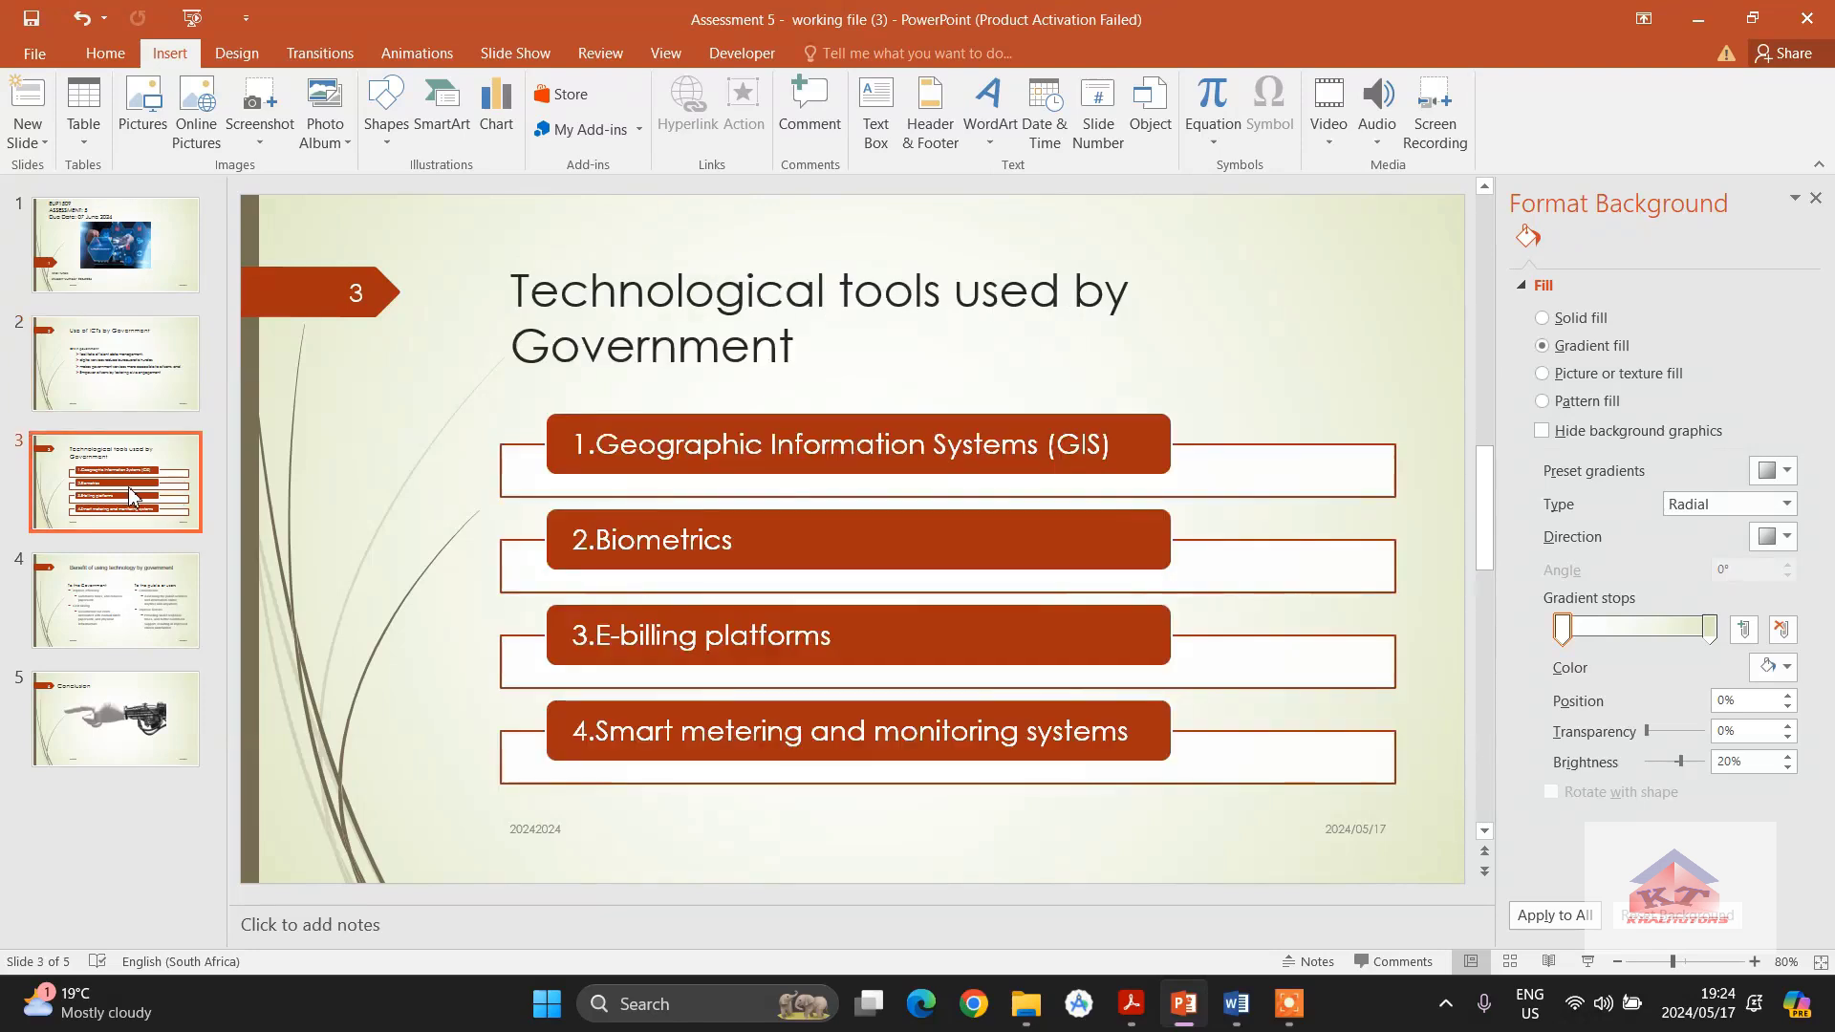
{"action": "left_click", "coordinate": [138, 597]}
{"action": "left_click", "coordinate": [180, 688]}
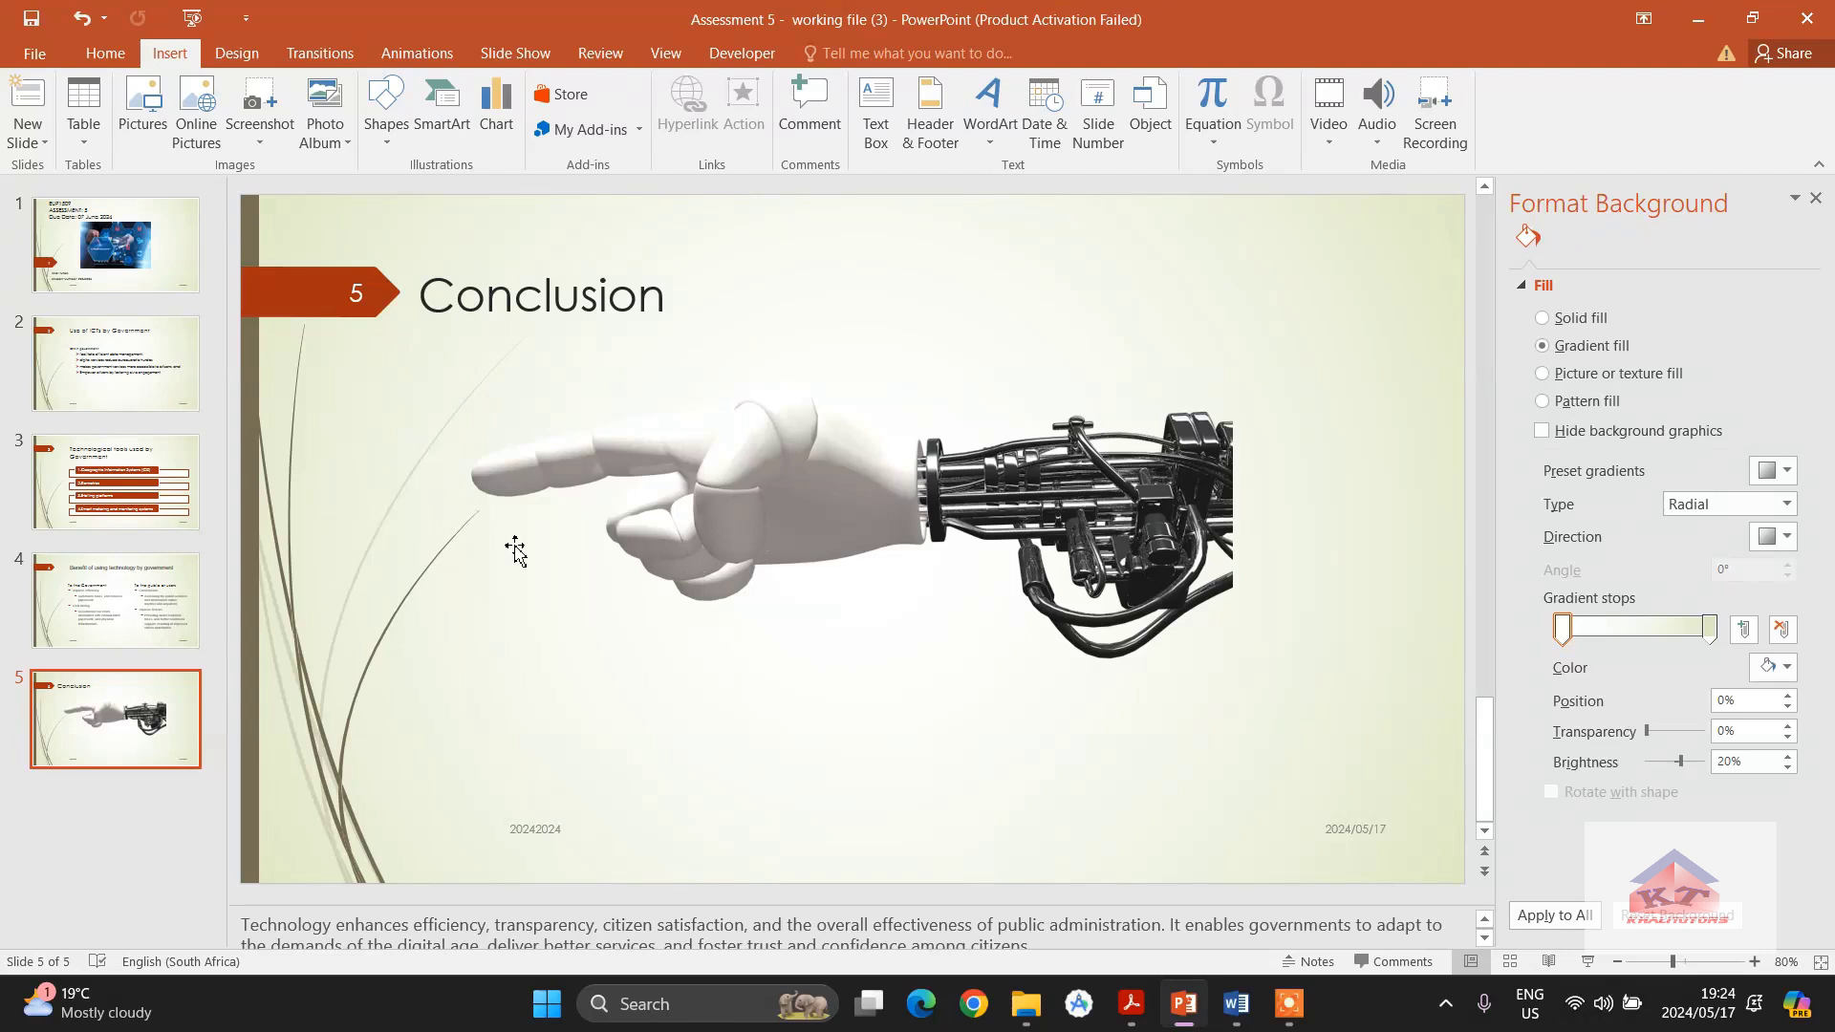
{"action": "left_click", "coordinate": [29, 29]}
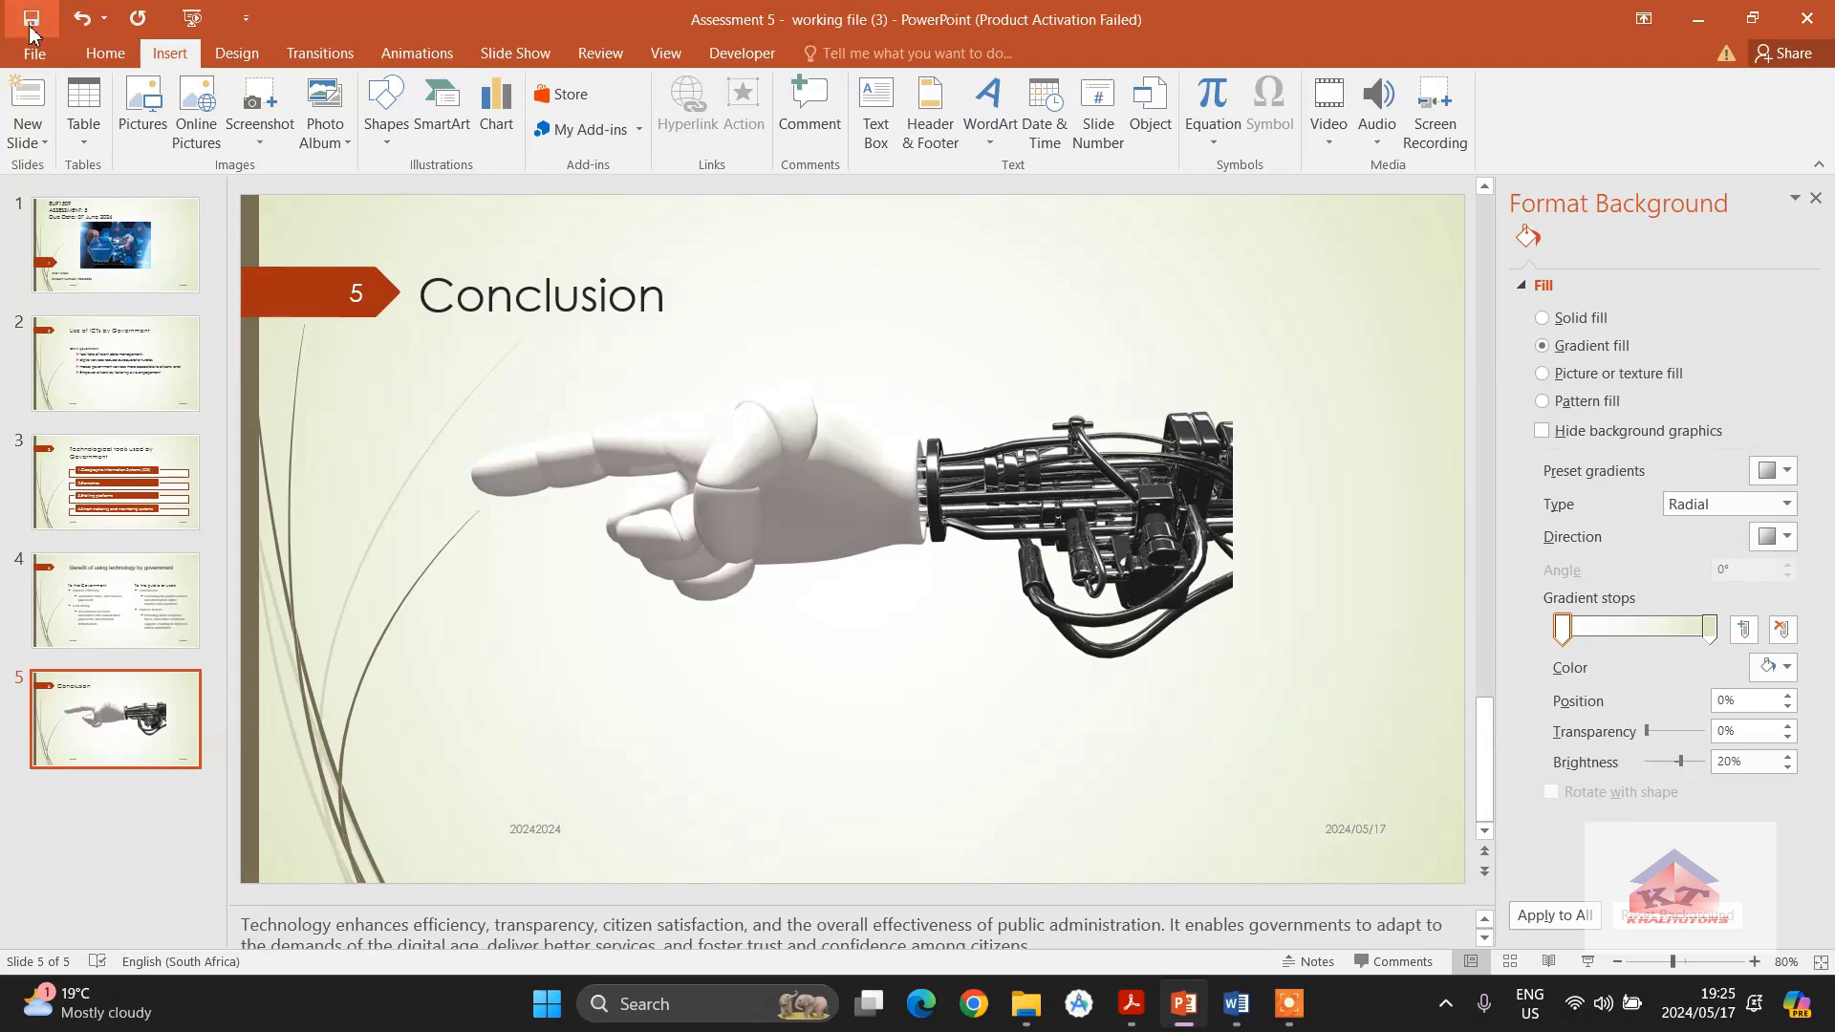
{"action": "left_click", "coordinate": [1235, 1004]}
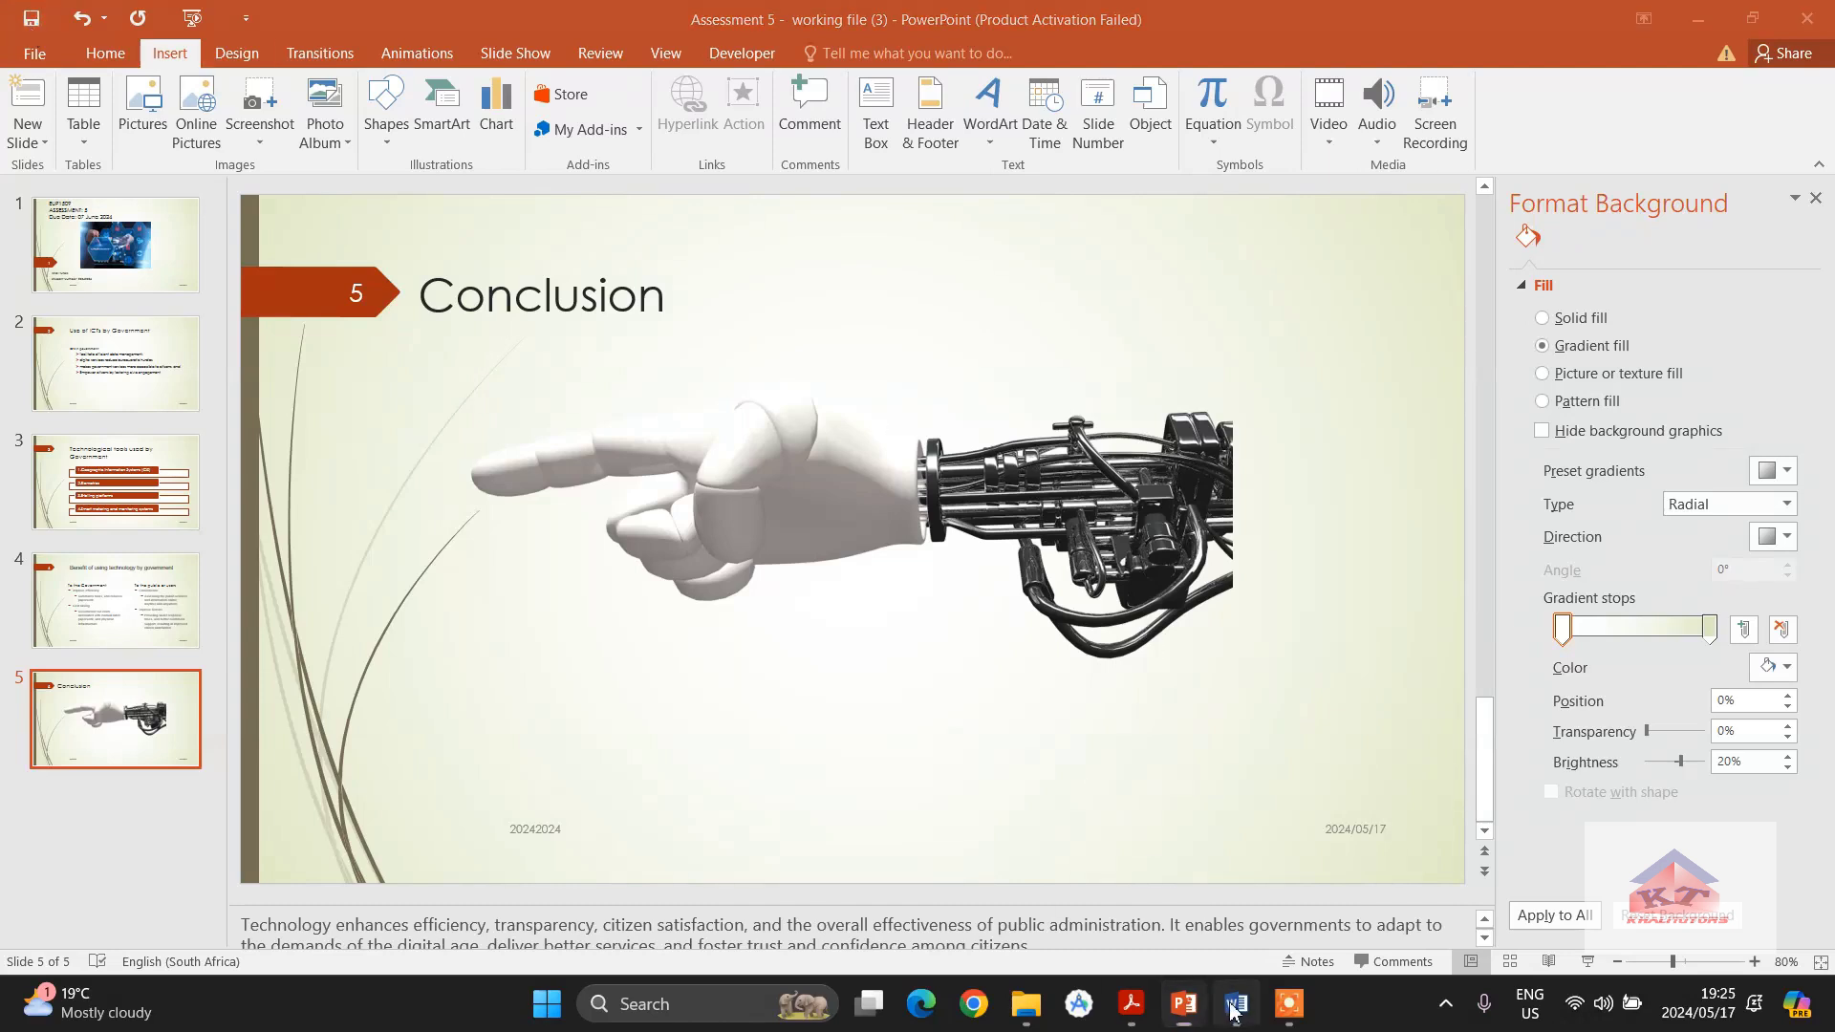